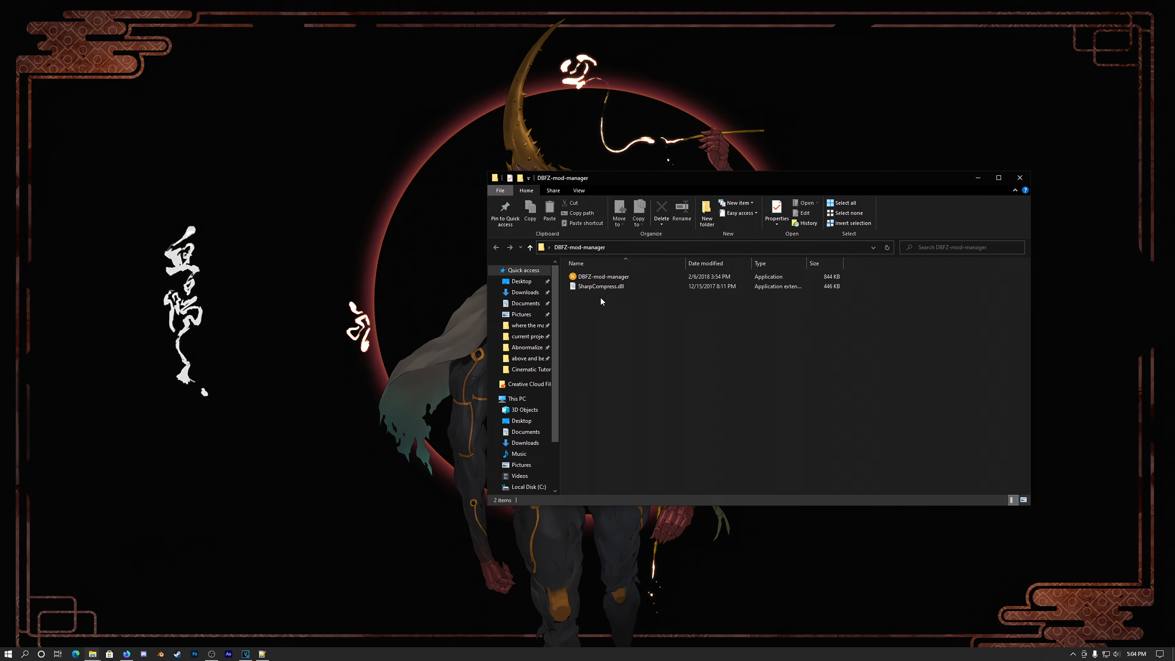
Step: Launch DBFZ-mod-manager and install the GreenBlue-Screen-Stage archive from the Desktop as a mod
double_click(588, 278)
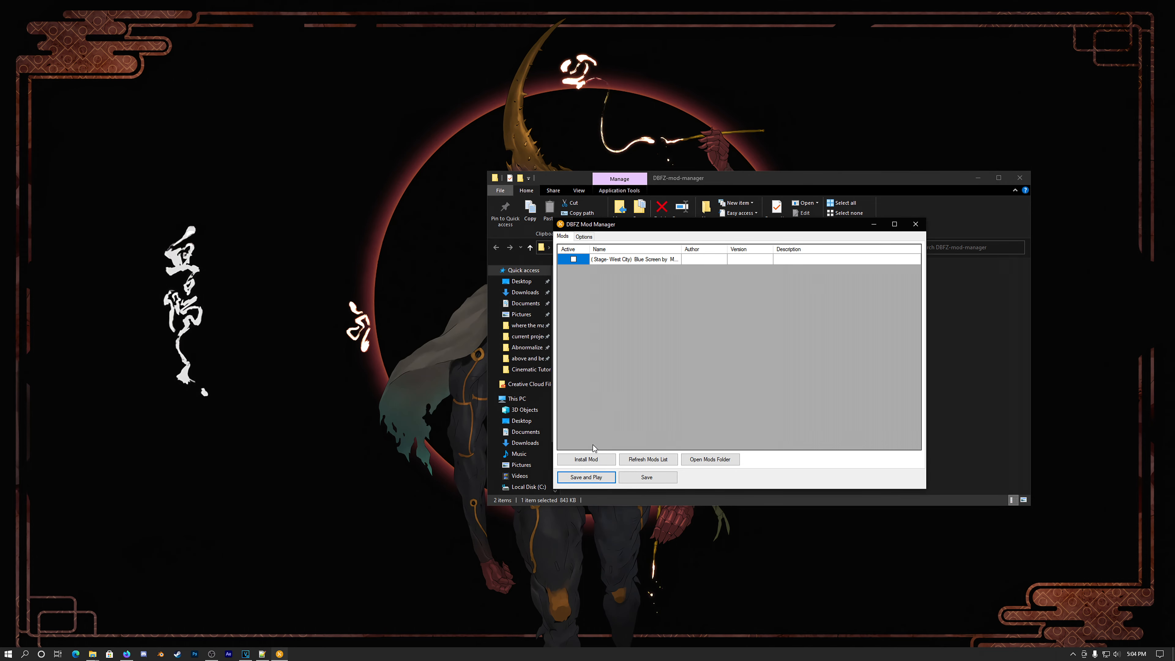
left_click(586, 459)
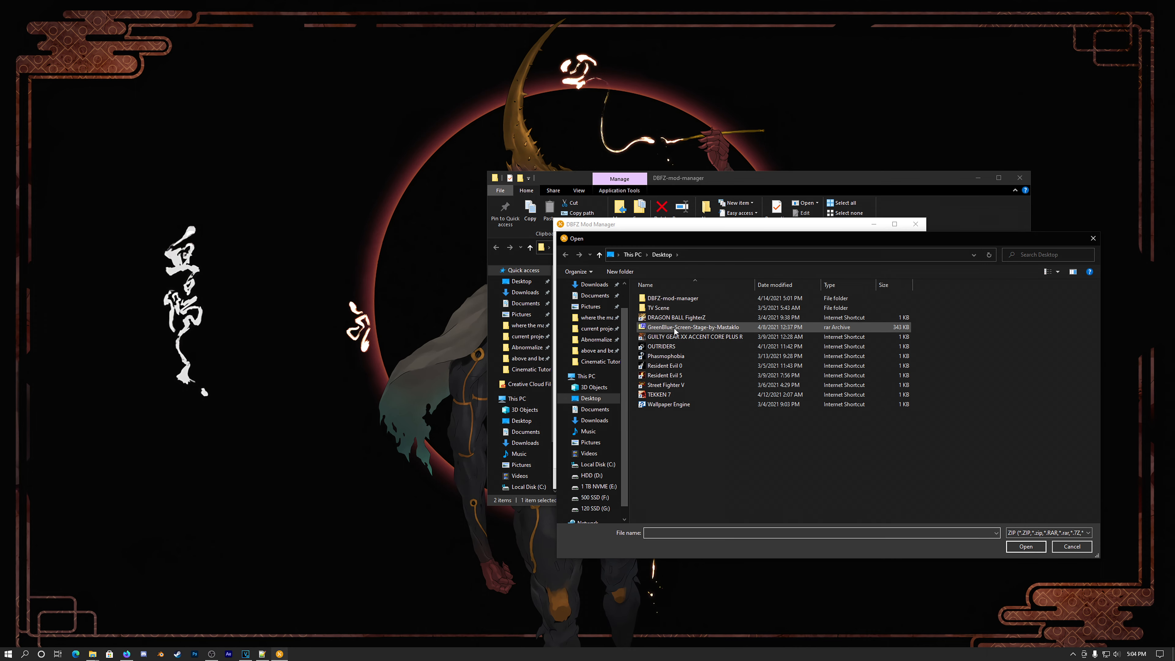
double_click(675, 327)
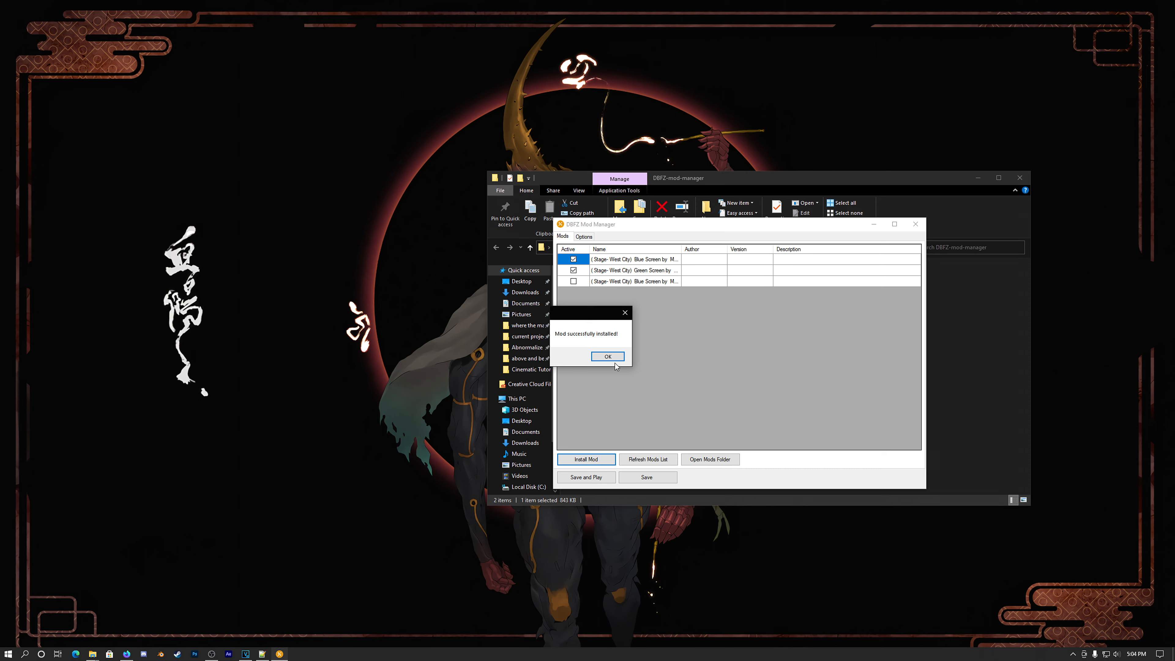
left_click(607, 358)
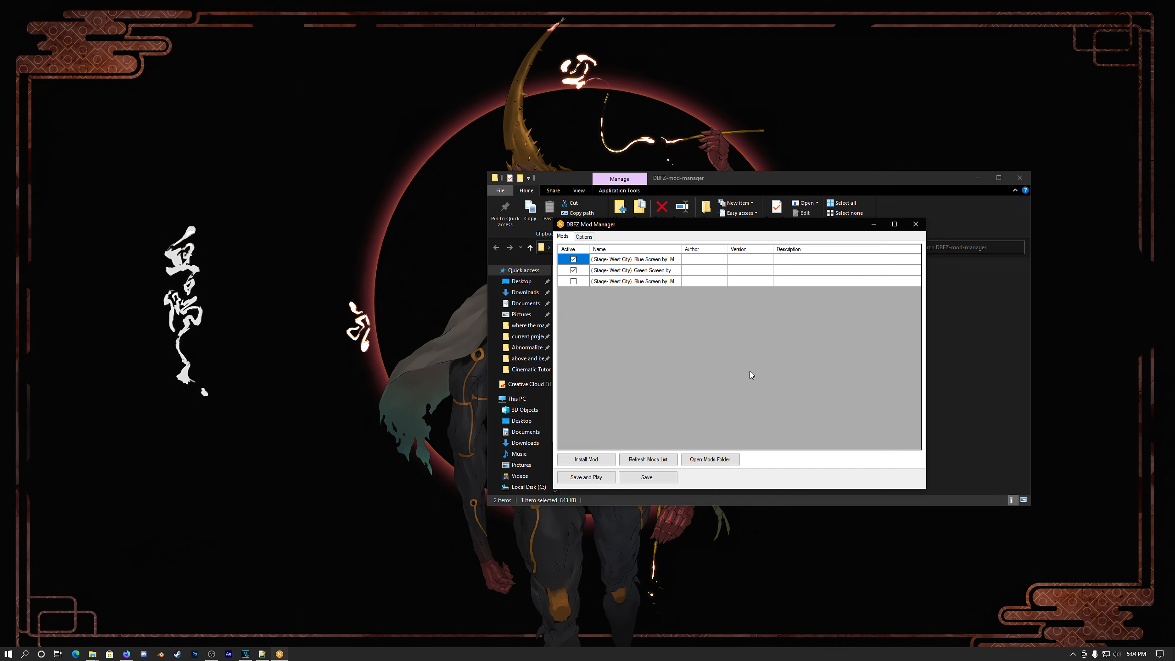
Step: Widen the Active and Name columns of the mod list and toggle the West City Green Screen and first Blue Screen mods
left_click_drag(589, 250, 616, 249)
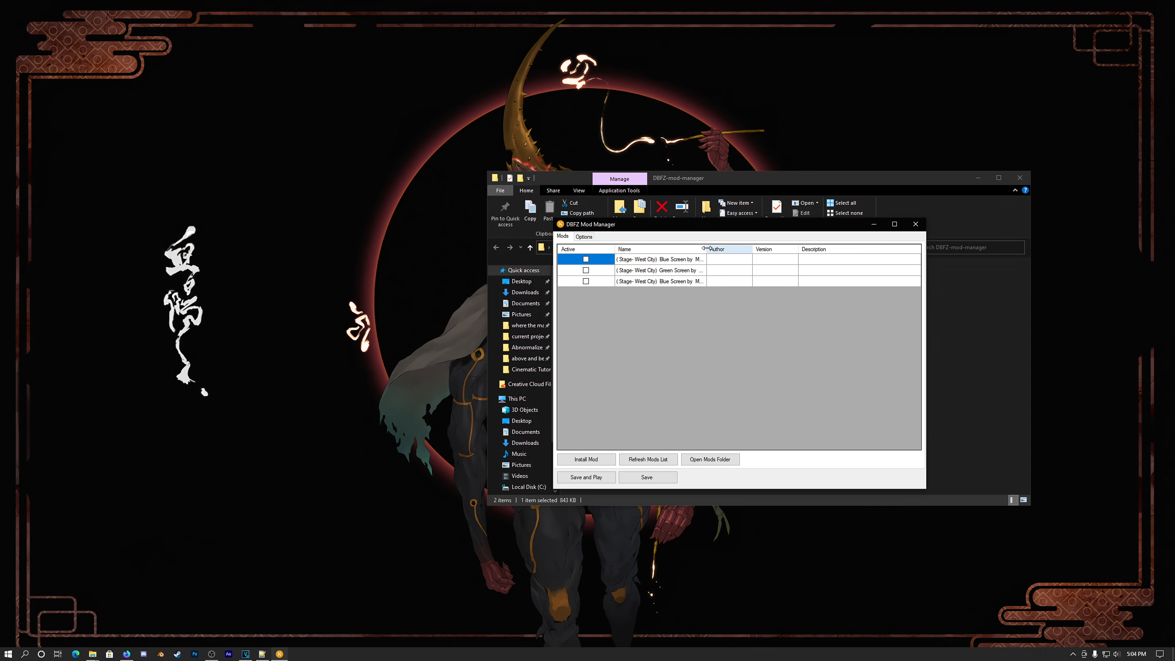
left_click_drag(706, 248, 737, 248)
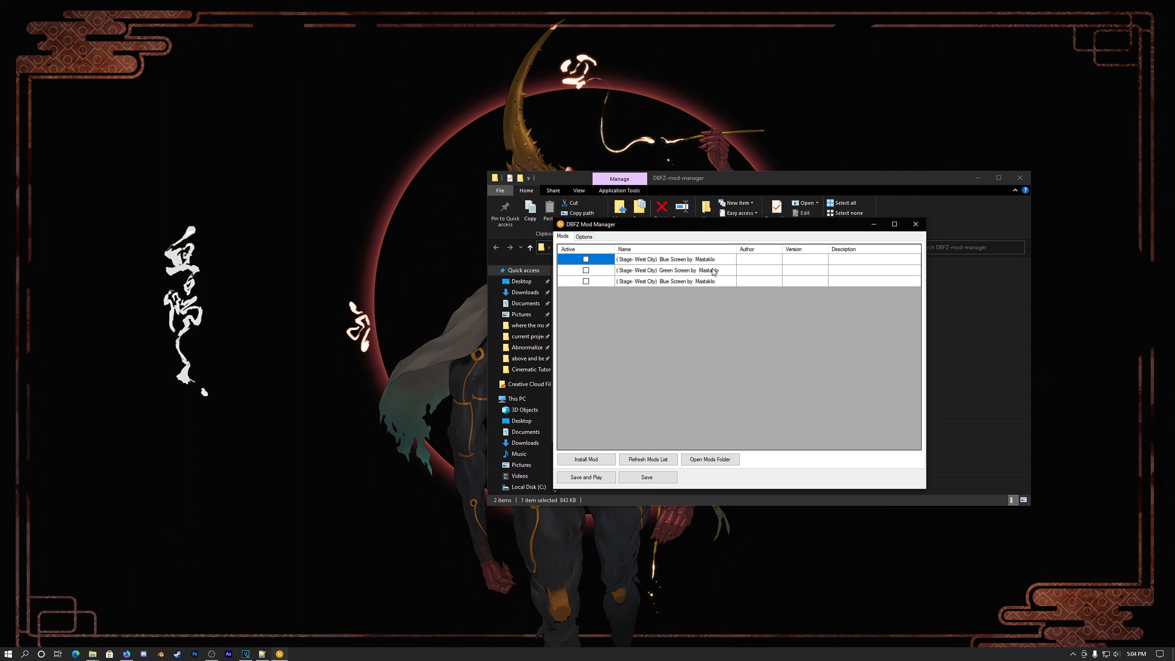
left_click(586, 271)
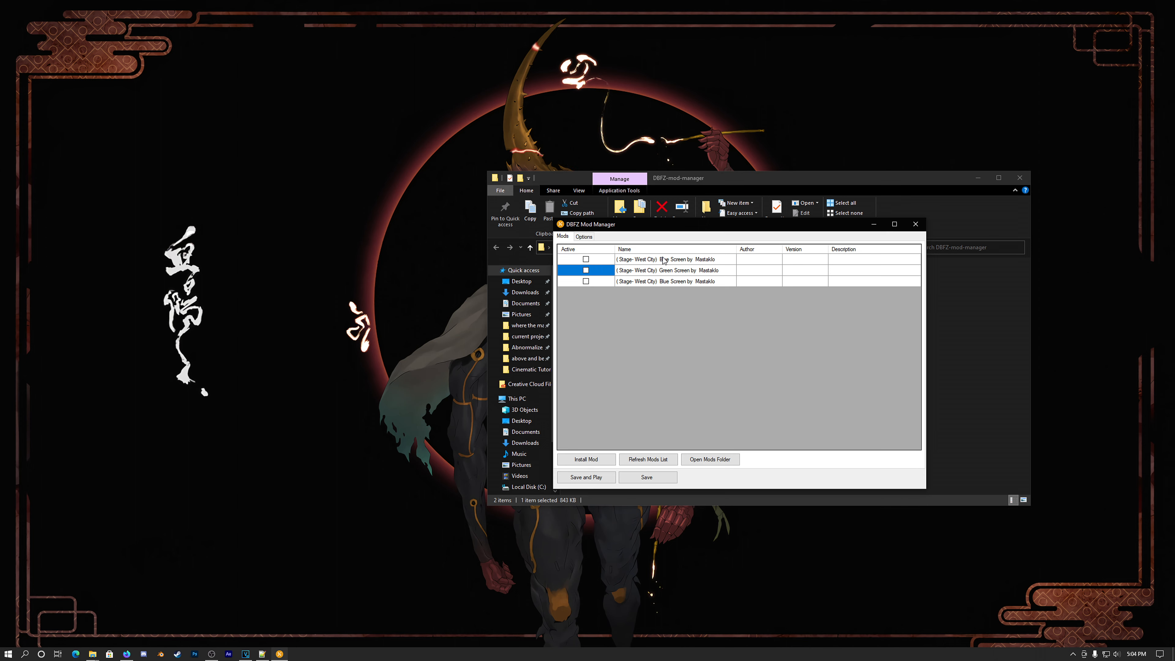
left_click(586, 260)
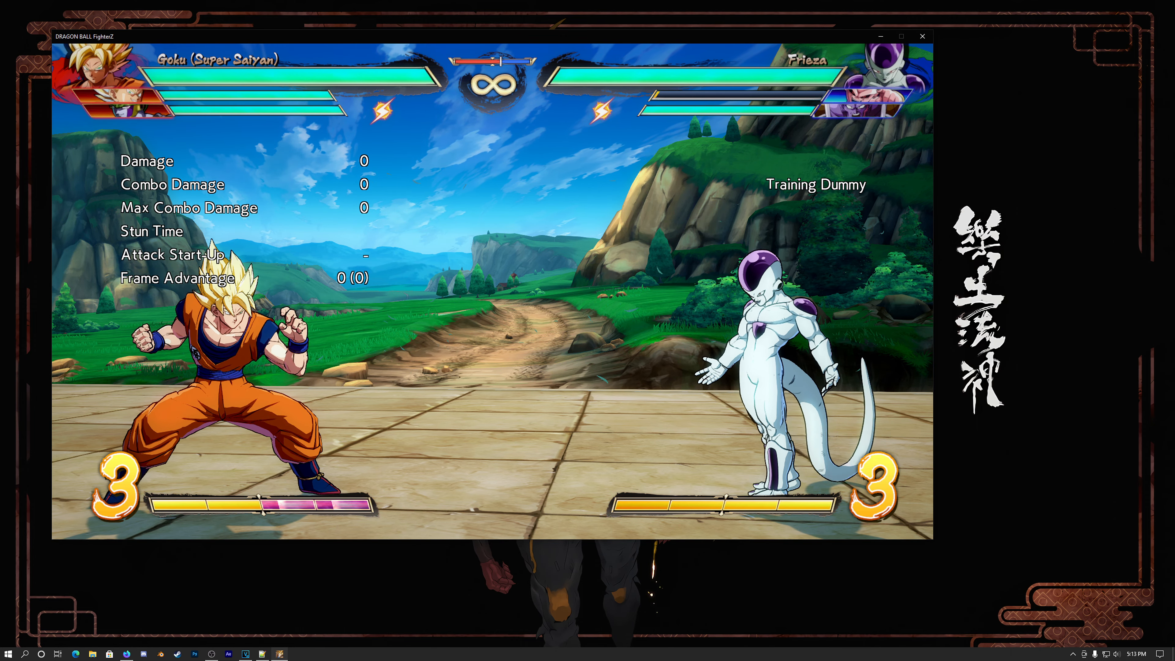
Step: Open the ReShade overlay in DRAGON BALL FighterZ, move it aside and load the DBFZ Reshade.ini preset
key("Home")
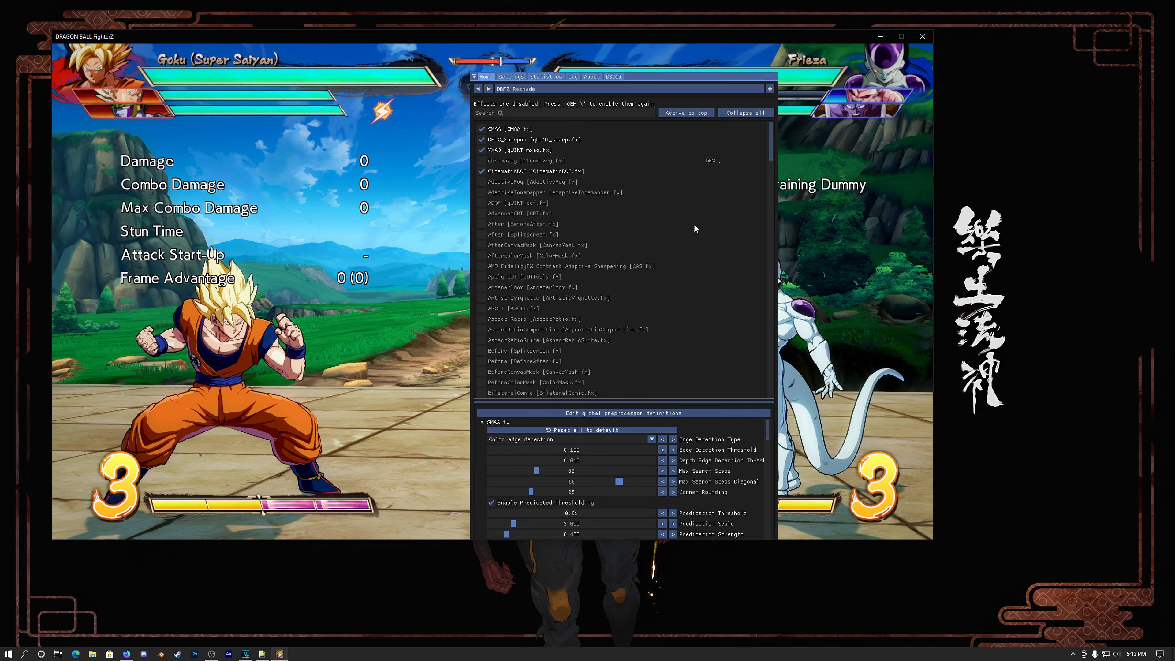
left_click_drag(651, 77, 607, 77)
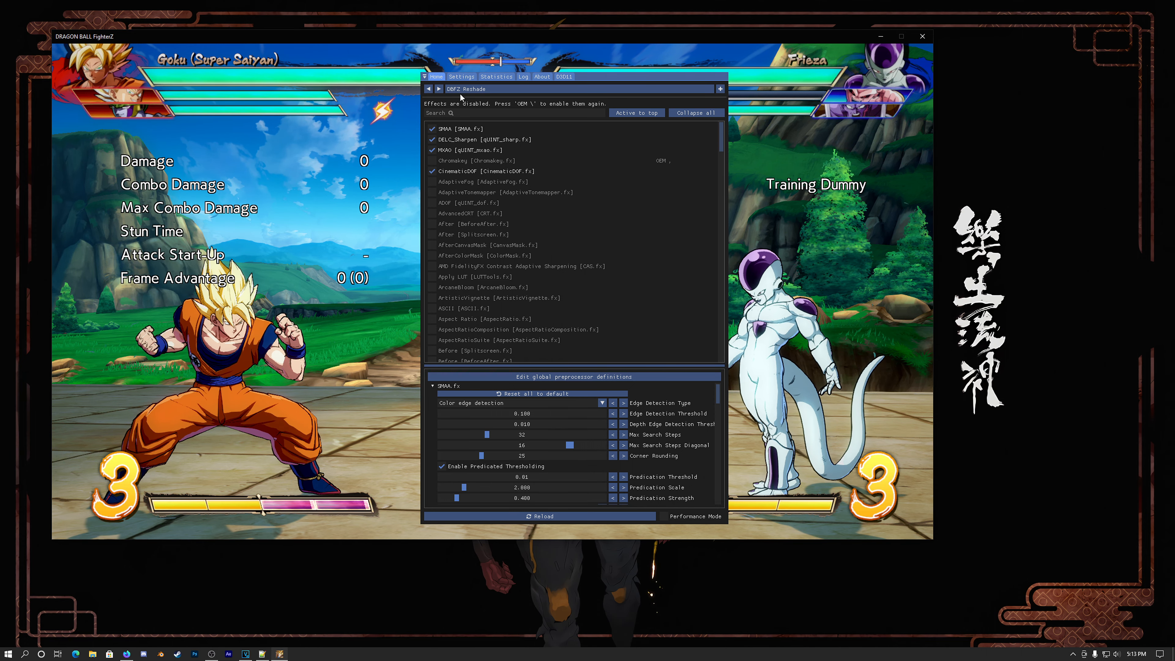
left_click(523, 89)
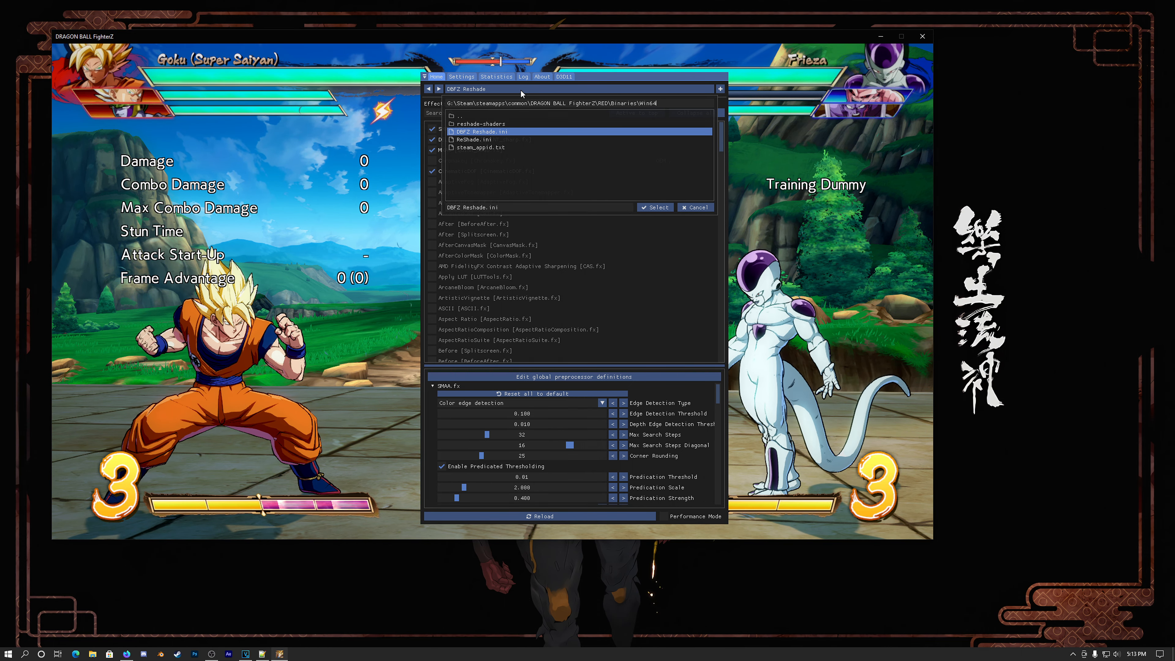
double_click(502, 133)
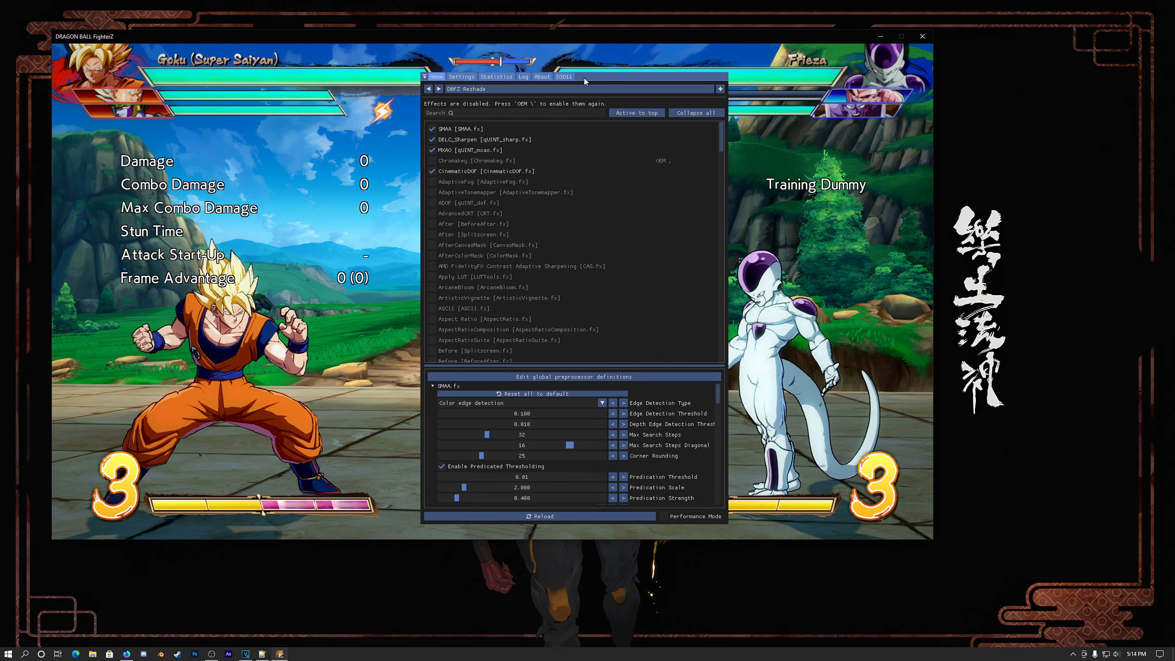
Step: Close the ReShade overlay, turn the preset's effects on, and reopen the overlay to examine its effects list
key("Home")
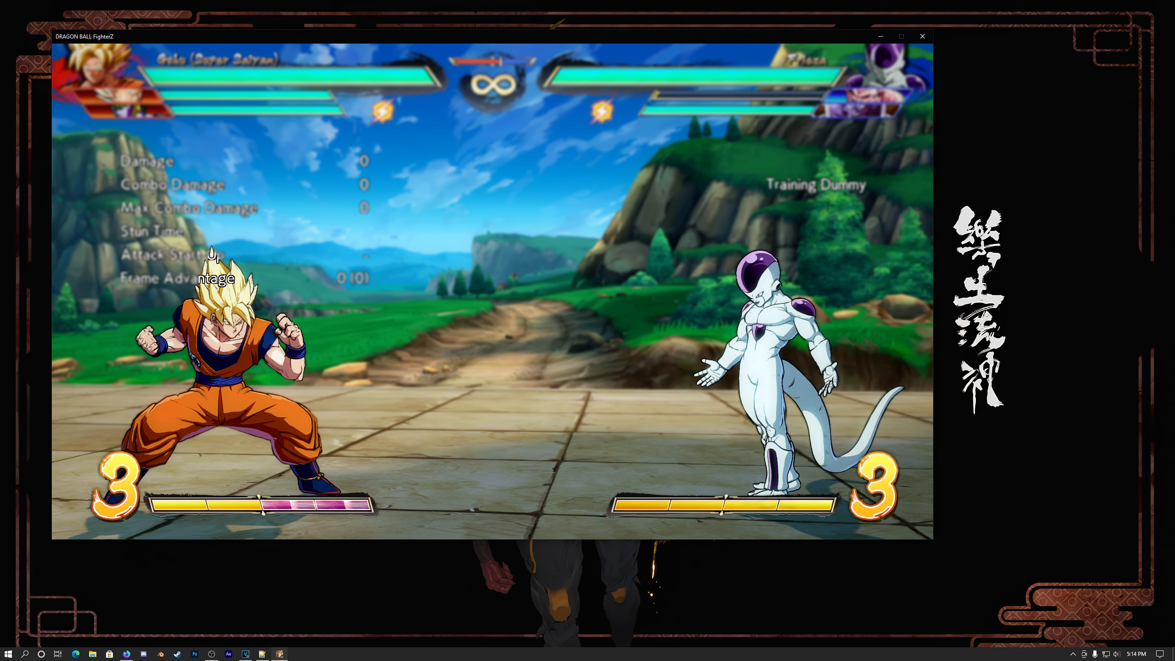
key("Home")
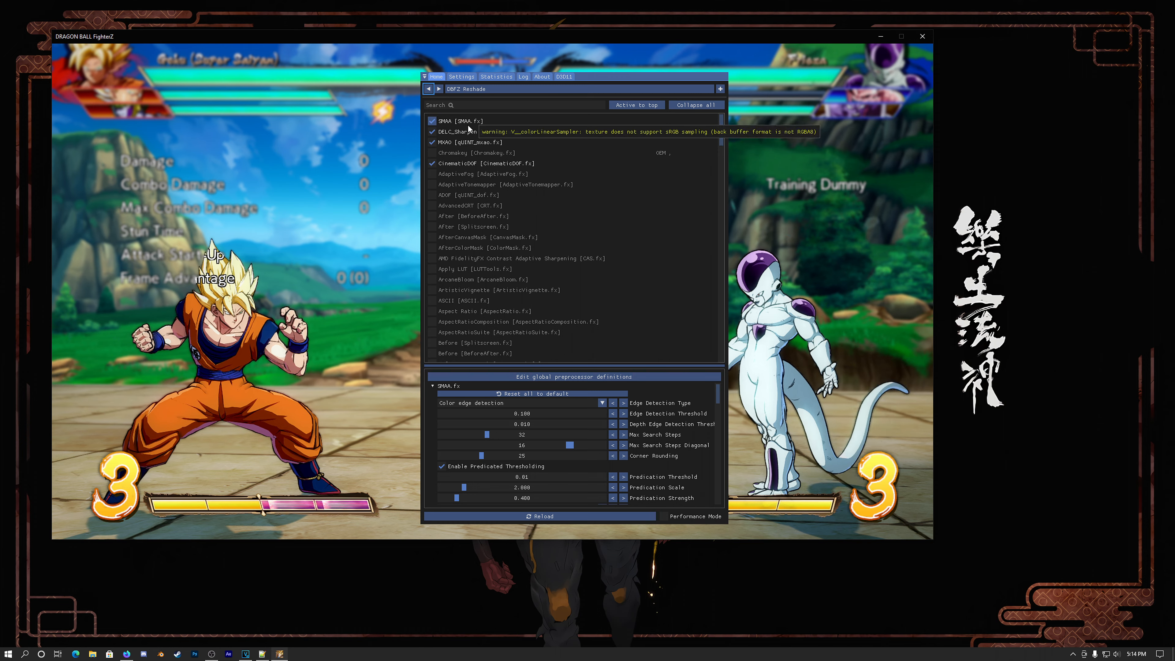
mouse_move(469, 132)
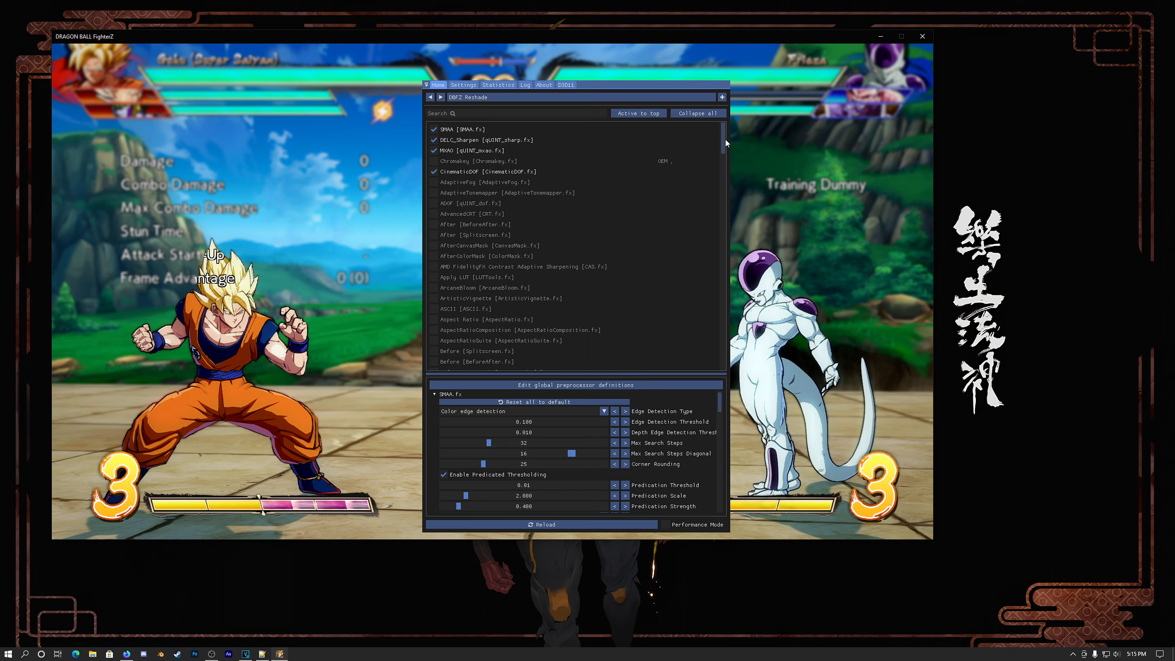
mouse_move(723, 140)
left_mouse_down()
mouse_move(723, 364)
mouse_move(721, 128)
left_mouse_up()
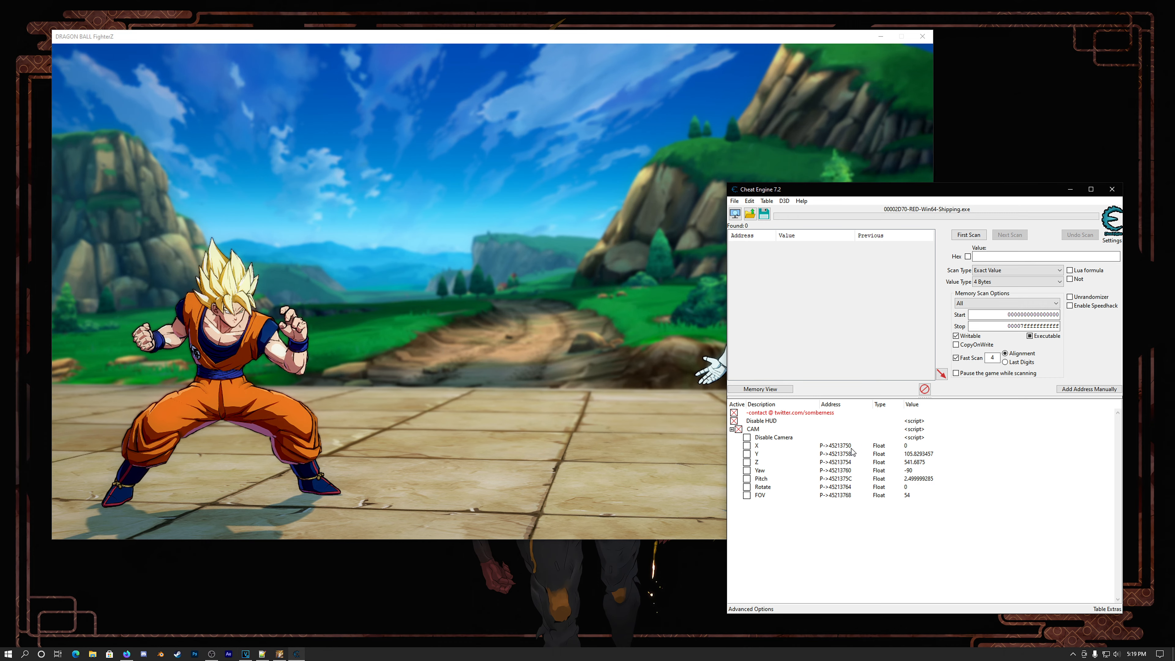
Step: Switch to Cheat Engine and check the keypoll interval and reactivation delay in its hotkey settings
left_click(750, 200)
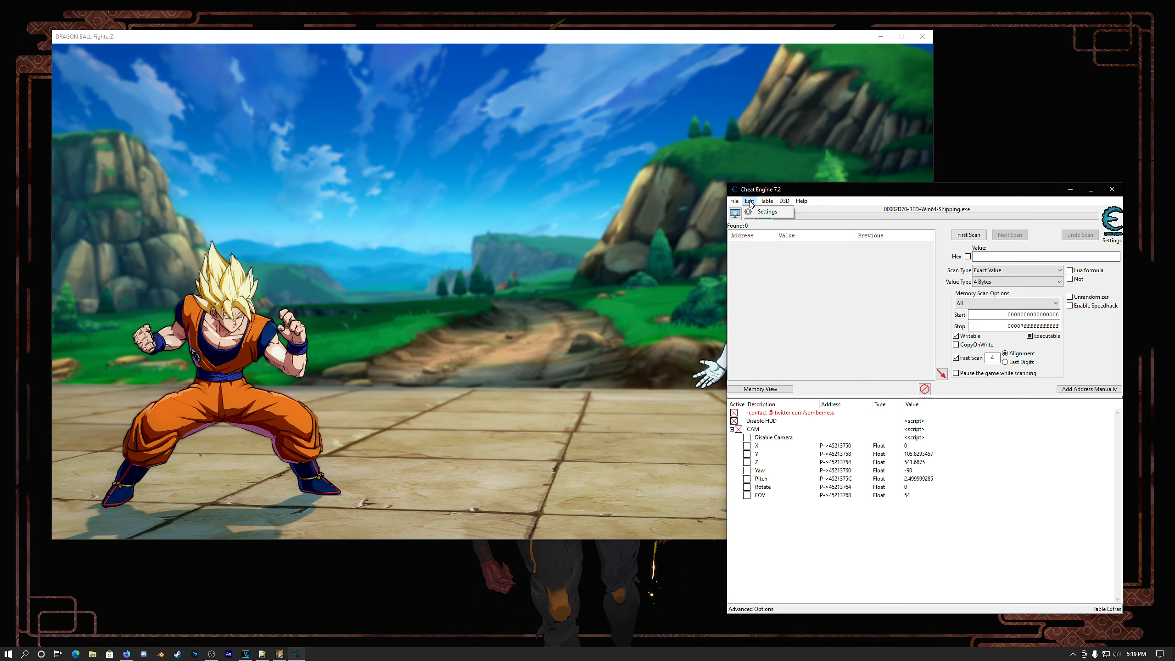
left_click(767, 212)
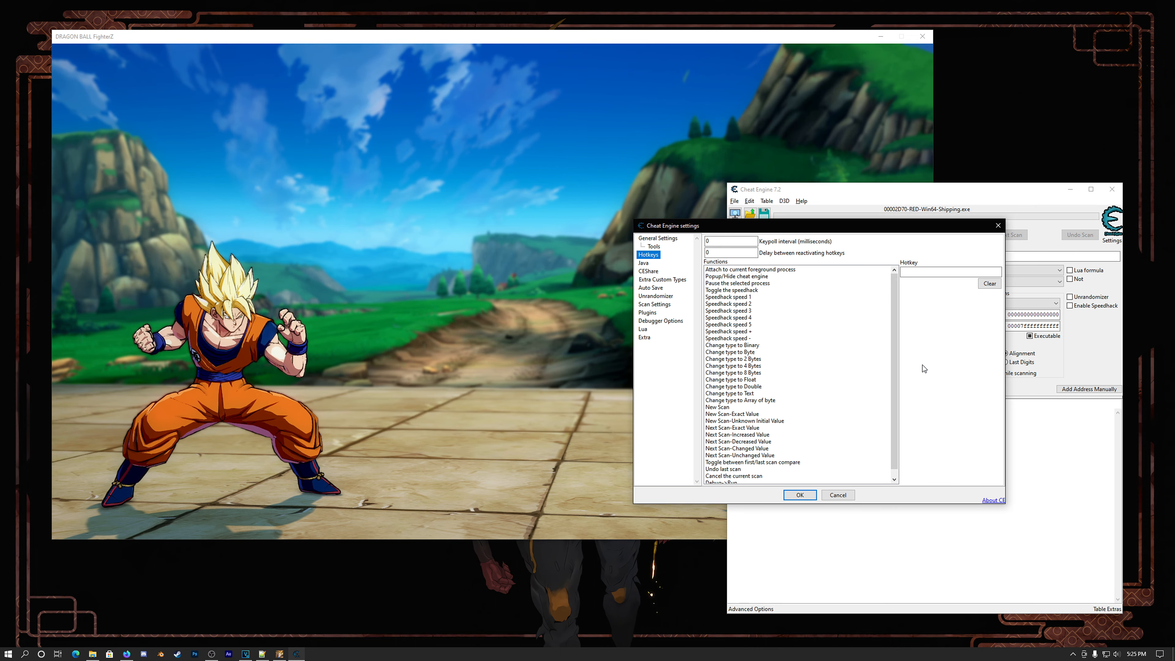
left_click(801, 495)
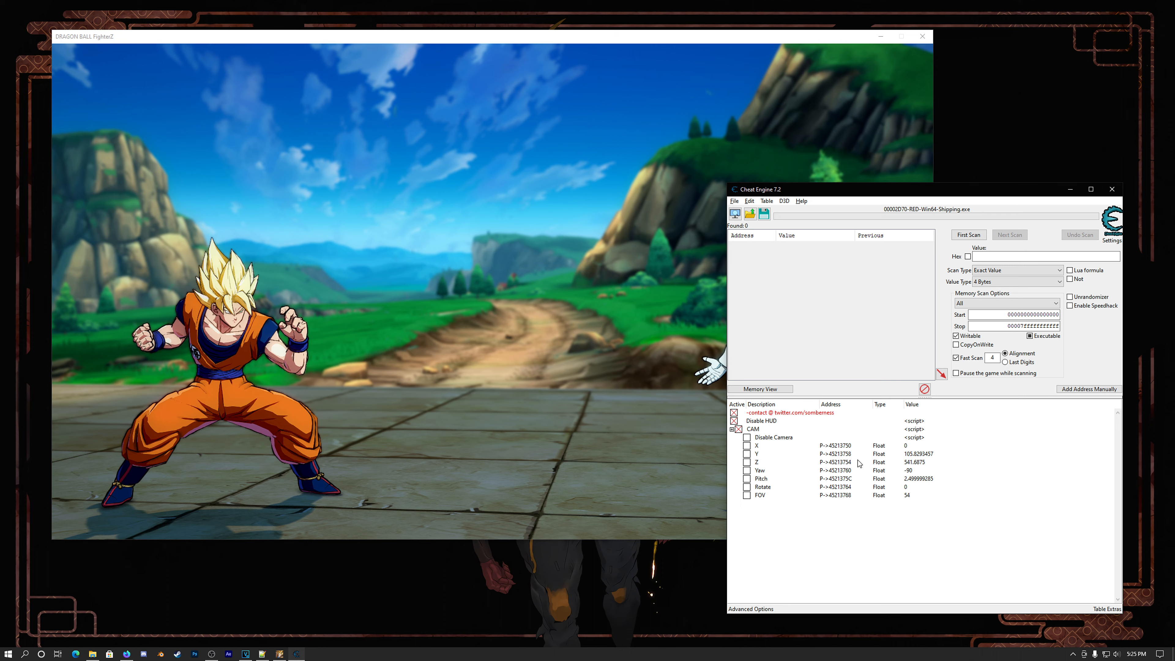
Step: Examine the hotkeys assigned to the camera's X value, moving their window clear of the game view
right_click(909, 448)
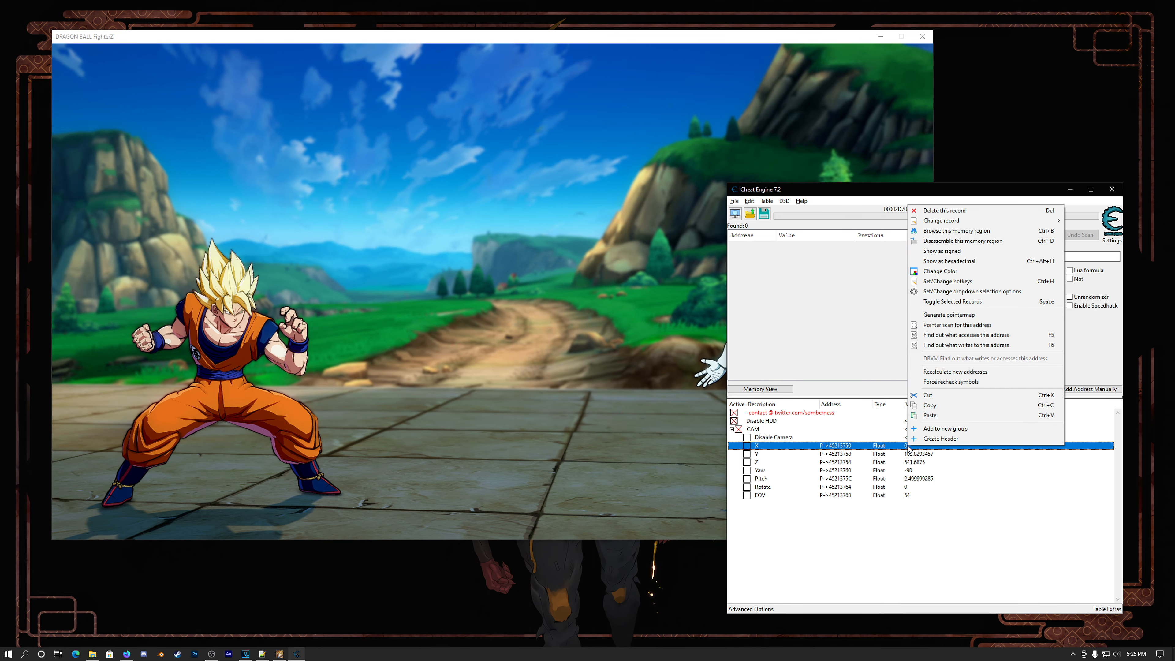
left_click(947, 282)
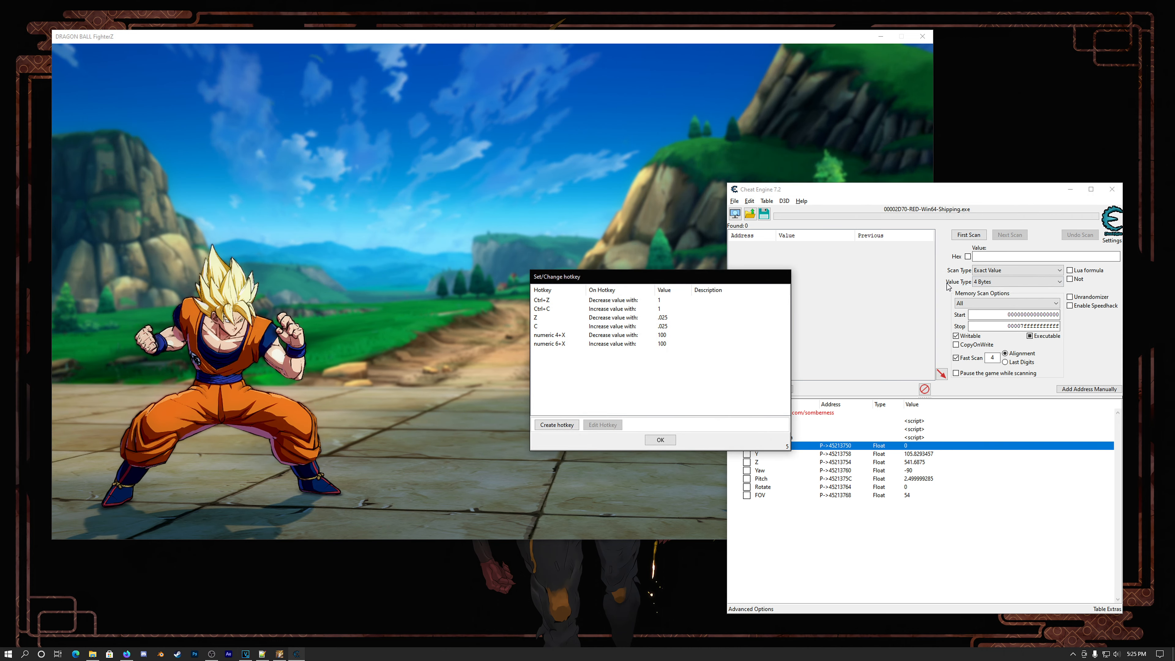
left_click_drag(619, 282, 861, 266)
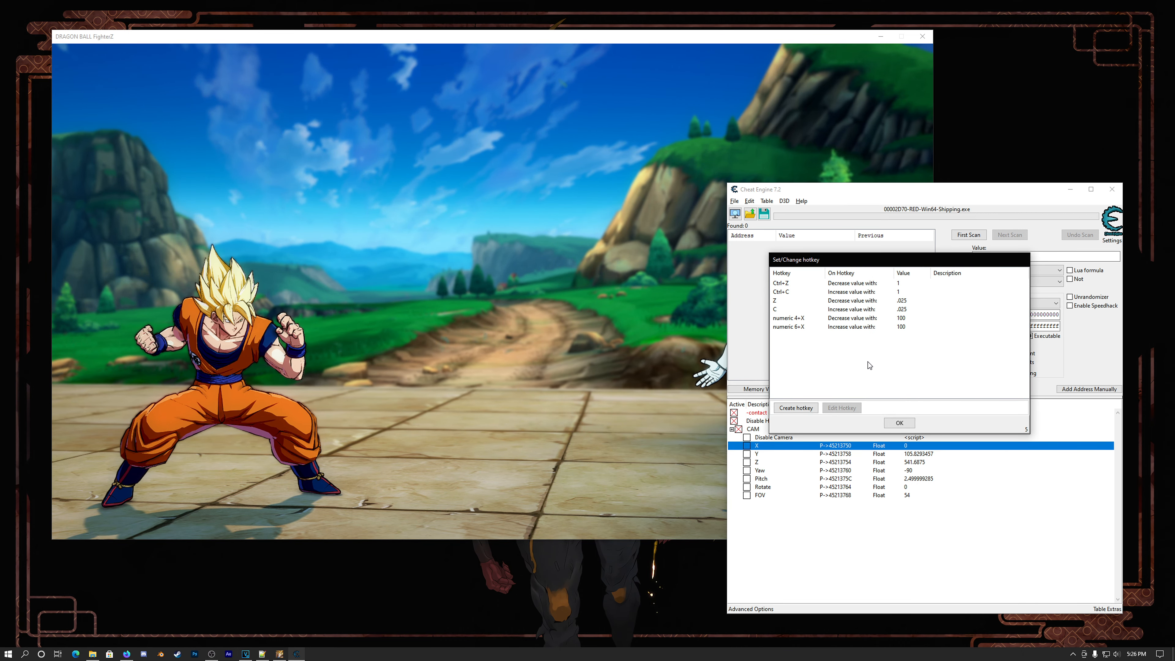
left_click(795, 410)
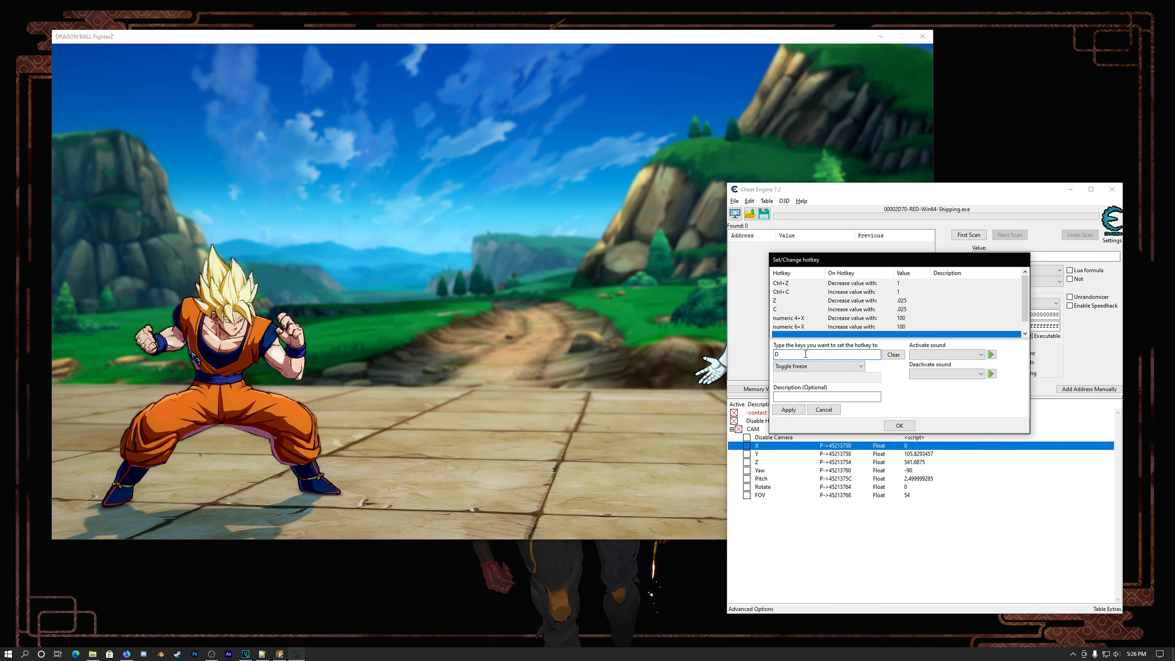
key("d")
left_click(817, 366)
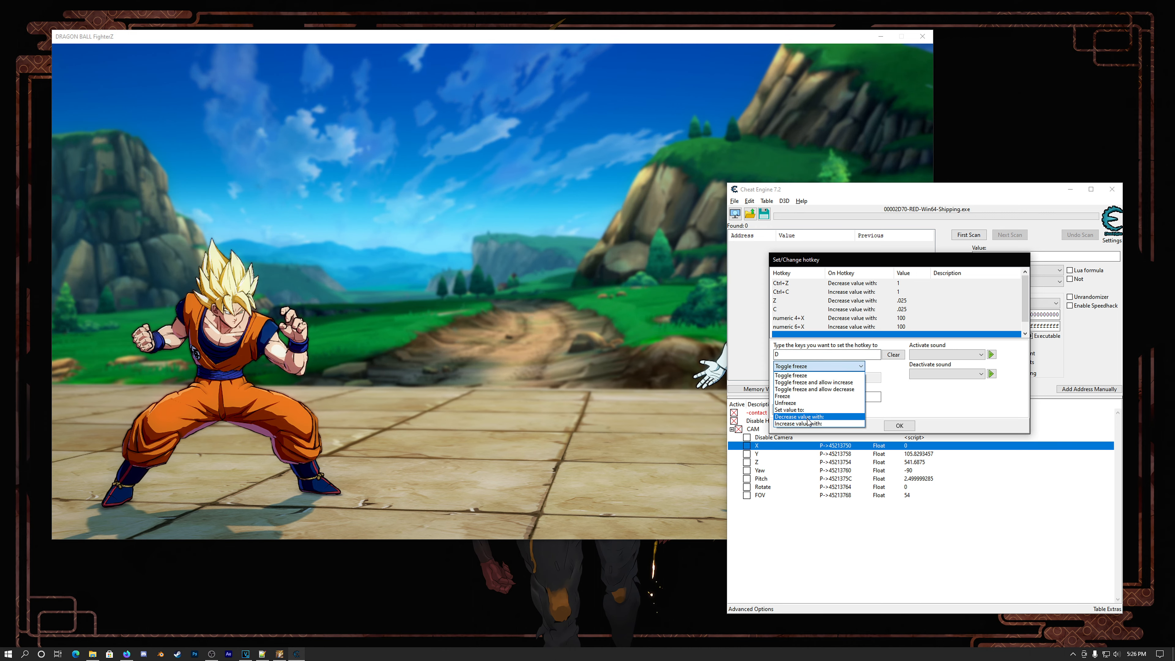
left_click(808, 417)
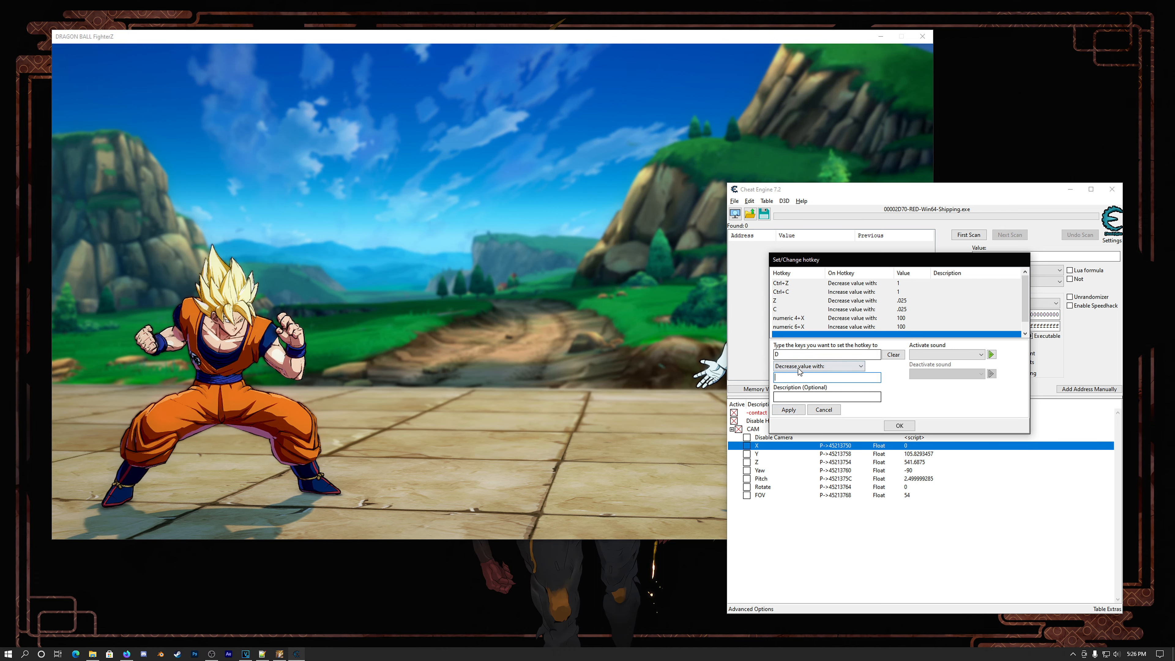
left_click(817, 366)
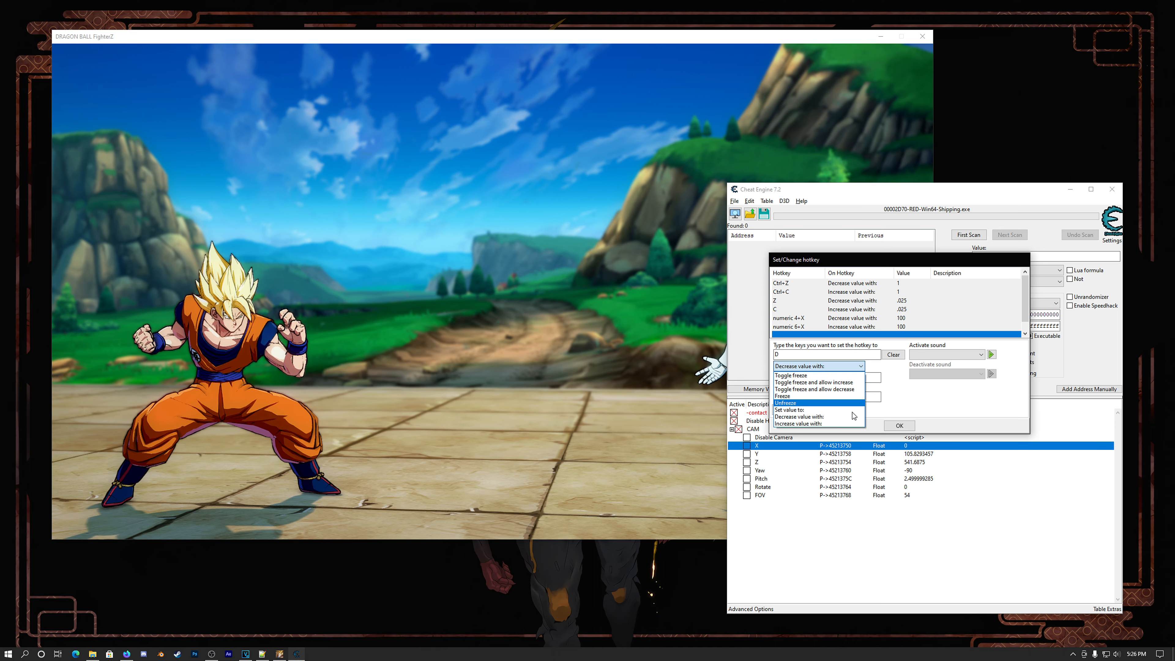
left_click(808, 424)
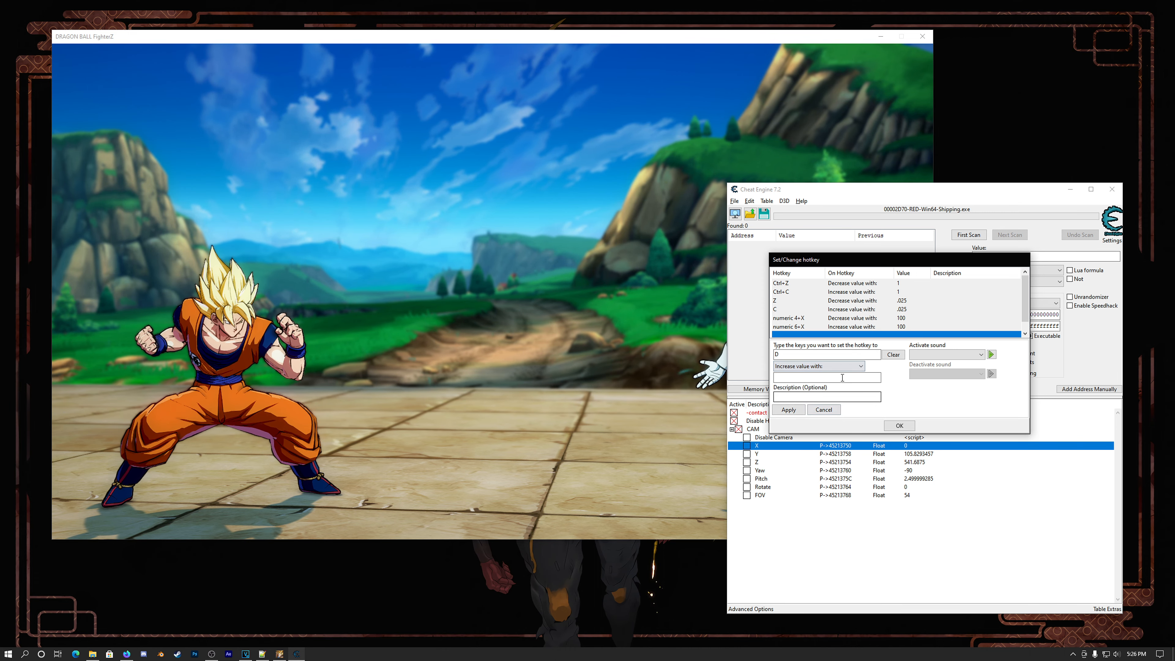
left_click(824, 409)
left_click_drag(808, 259, 815, 247)
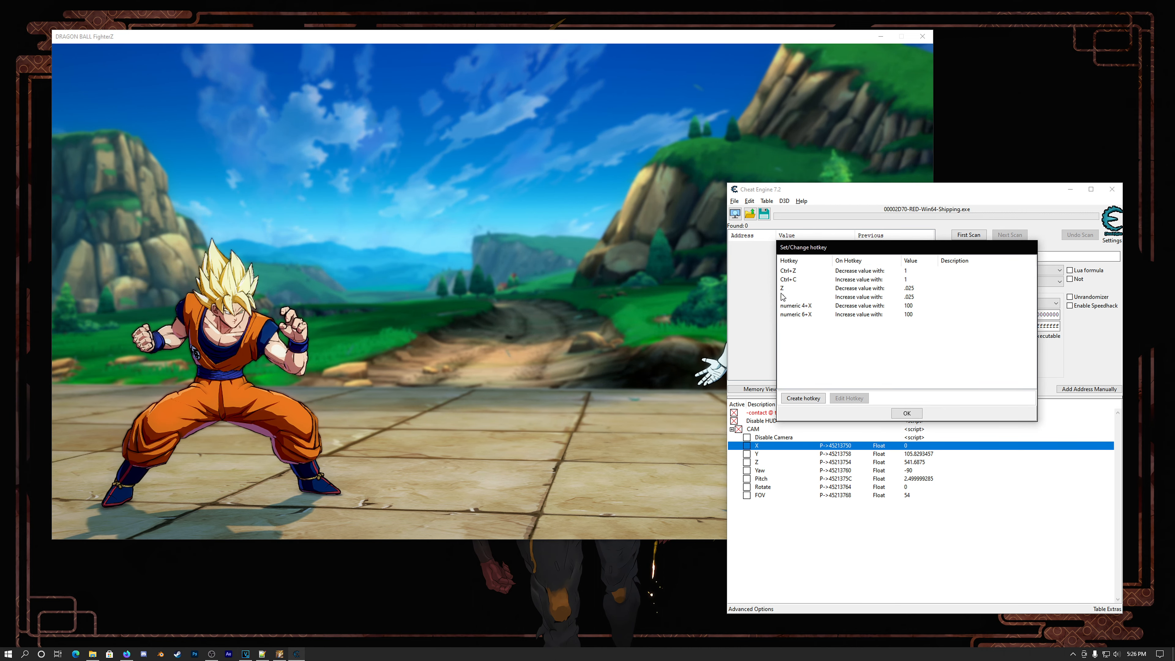
left_click(906, 413)
Step: Examine the hotkeys assigned to the camera's Y and Z values
right_click(932, 455)
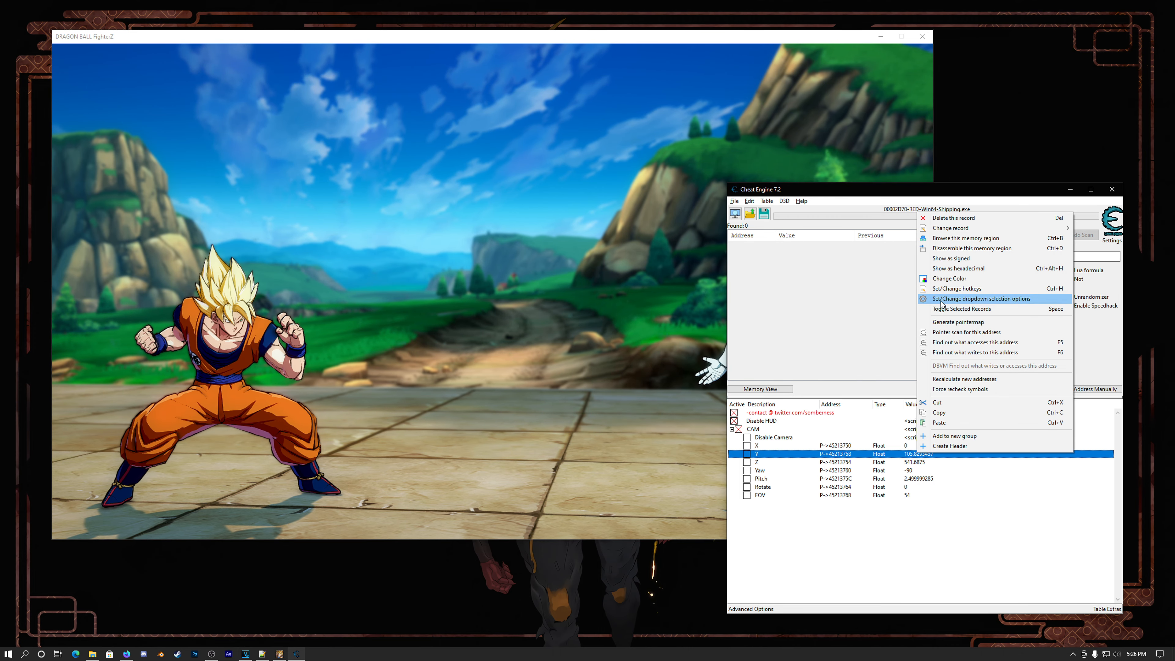
left_click(946, 290)
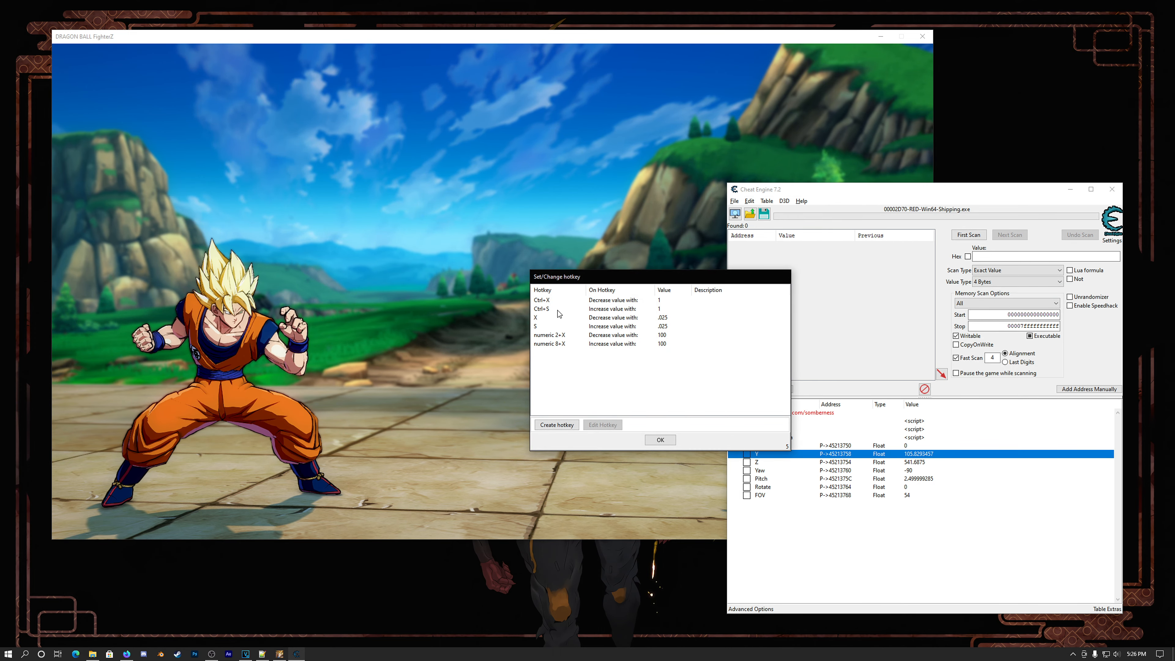
left_click(660, 440)
right_click(910, 462)
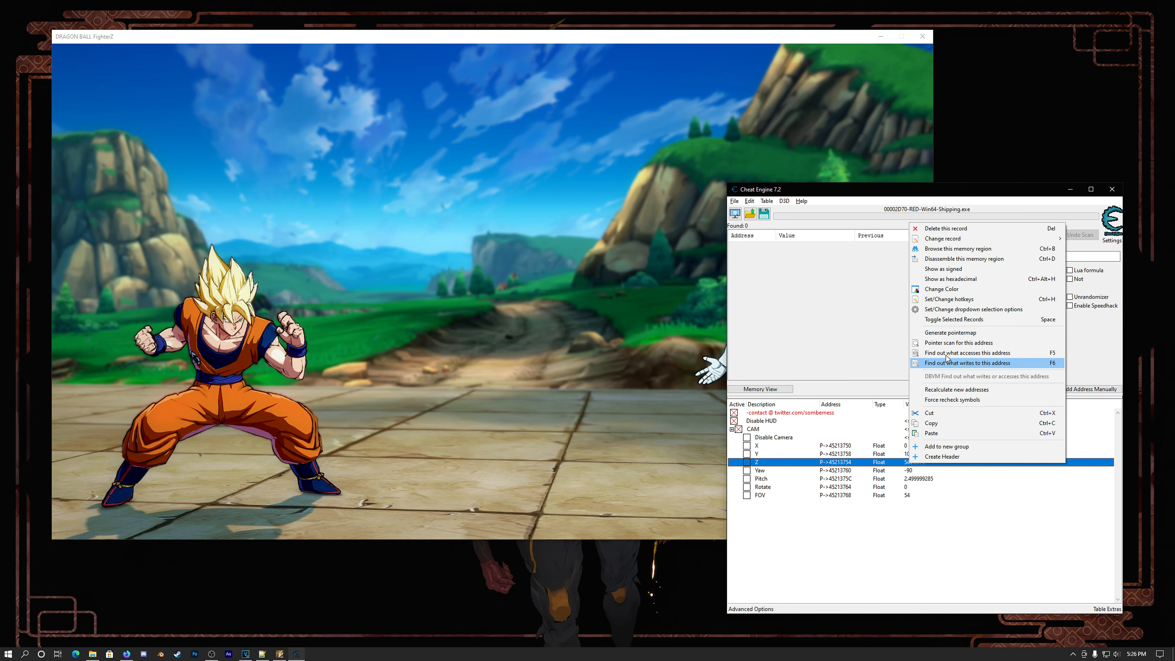
left_click(940, 300)
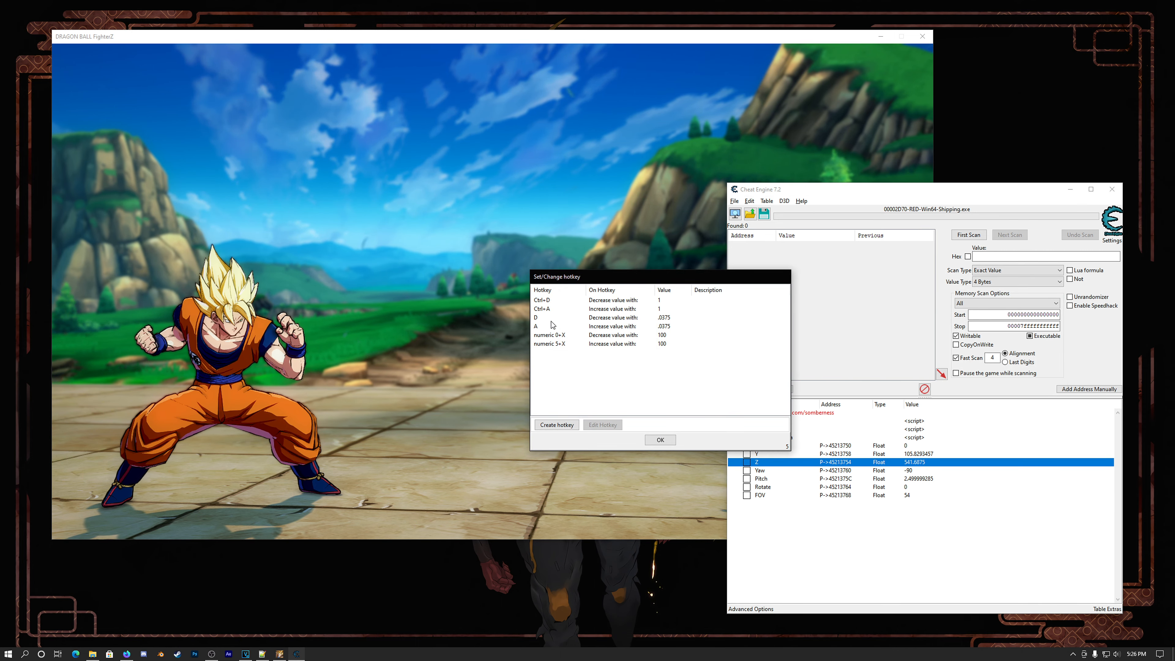
left_click(660, 441)
Step: Examine the hotkeys assigned to the camera's Yaw and Pitch values
right_click(910, 471)
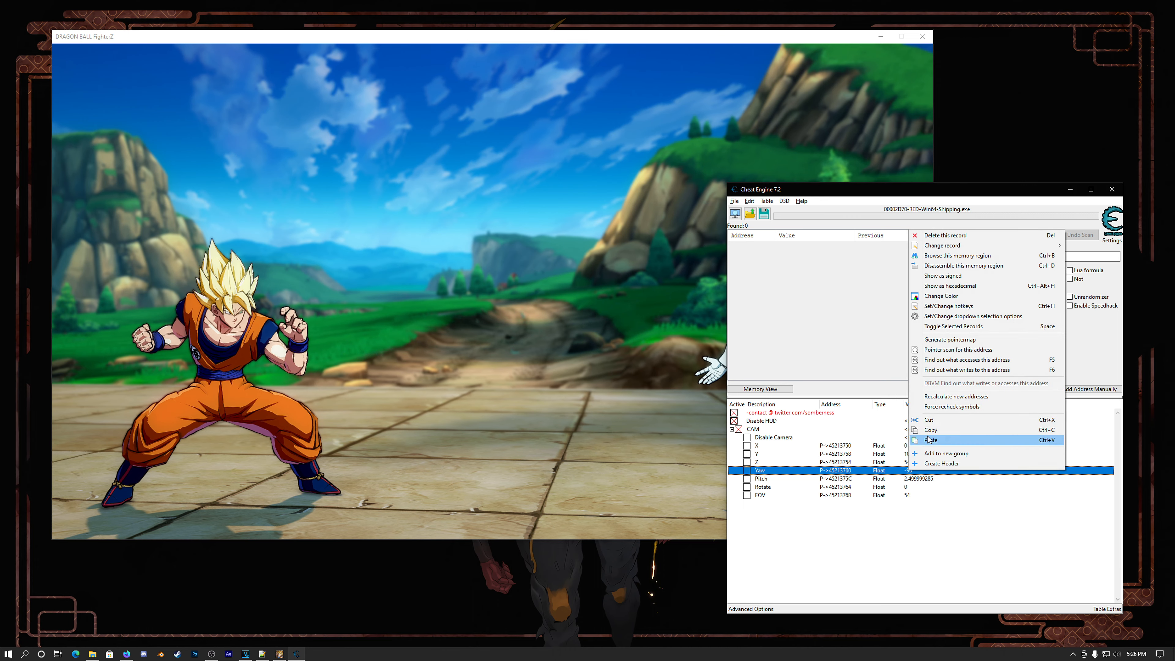
left_click(933, 307)
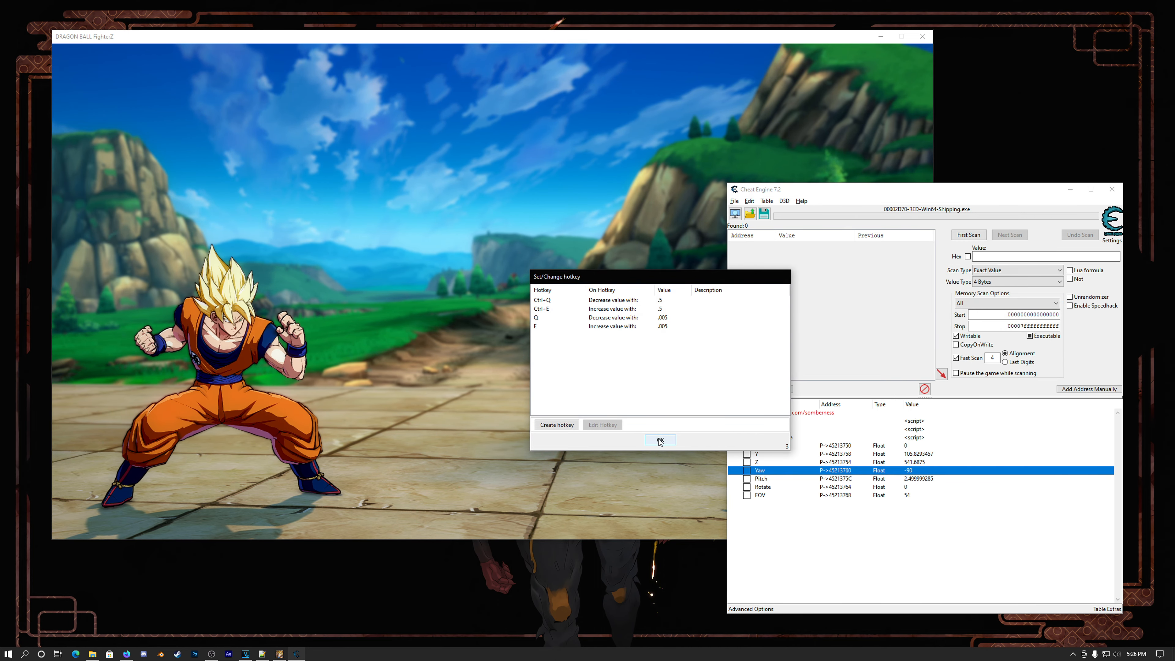
left_click(660, 441)
right_click(900, 480)
left_click(934, 316)
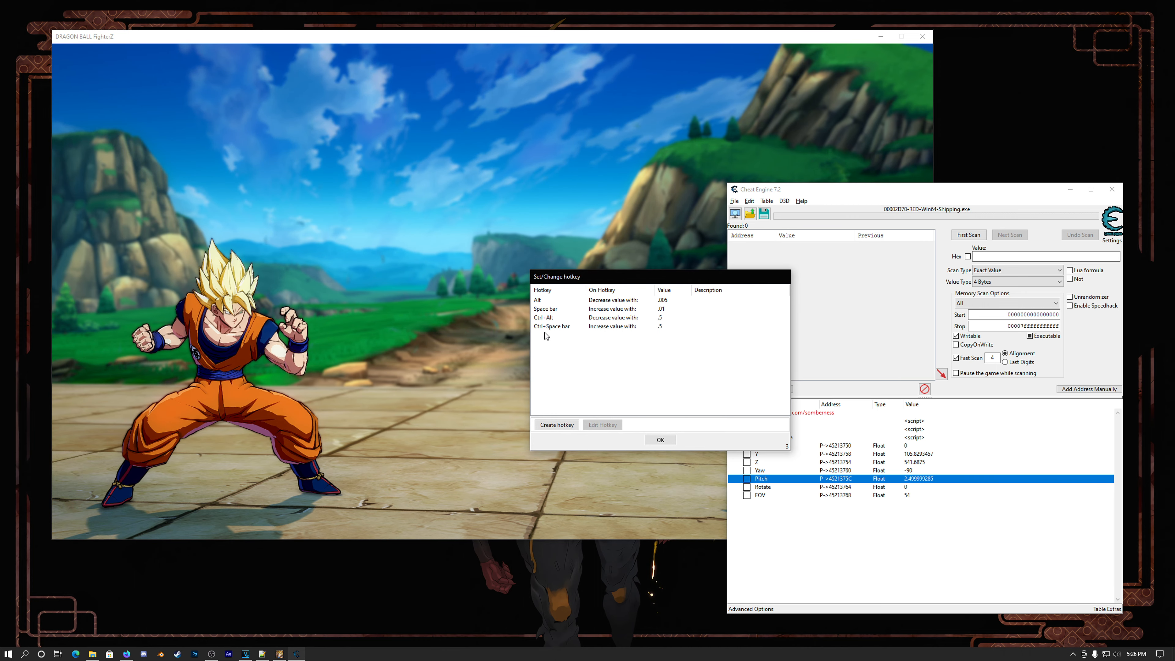
Step: Examine the hotkeys assigned to the camera's Rotate and FOV values
left_click(660, 440)
right_click(912, 484)
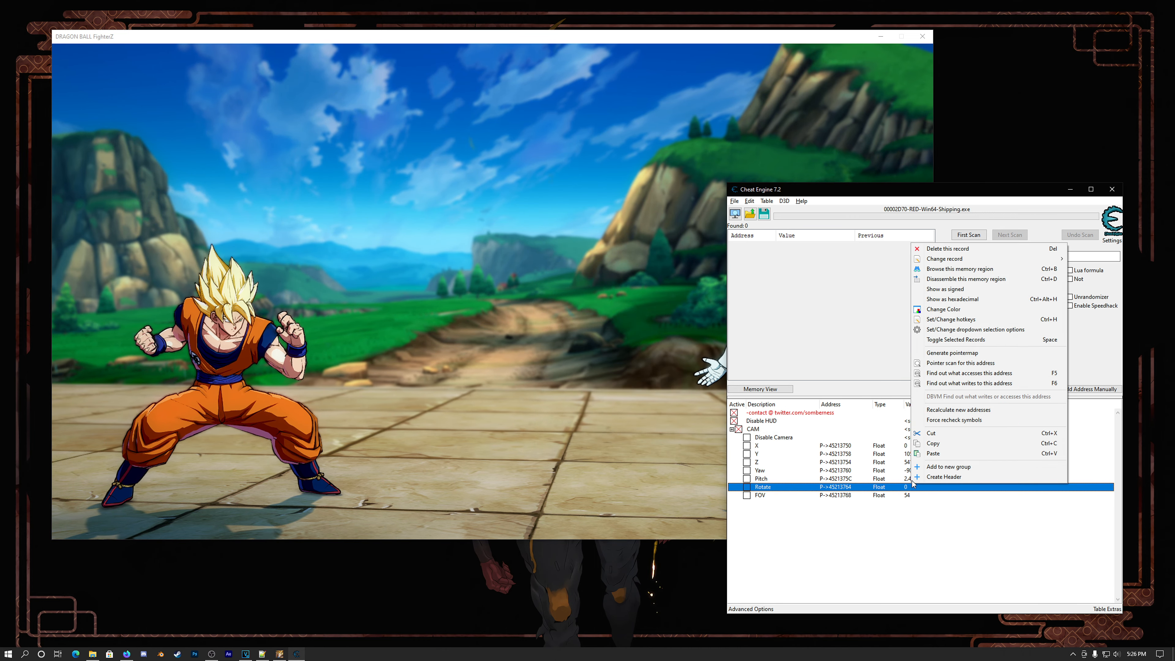
left_click(951, 320)
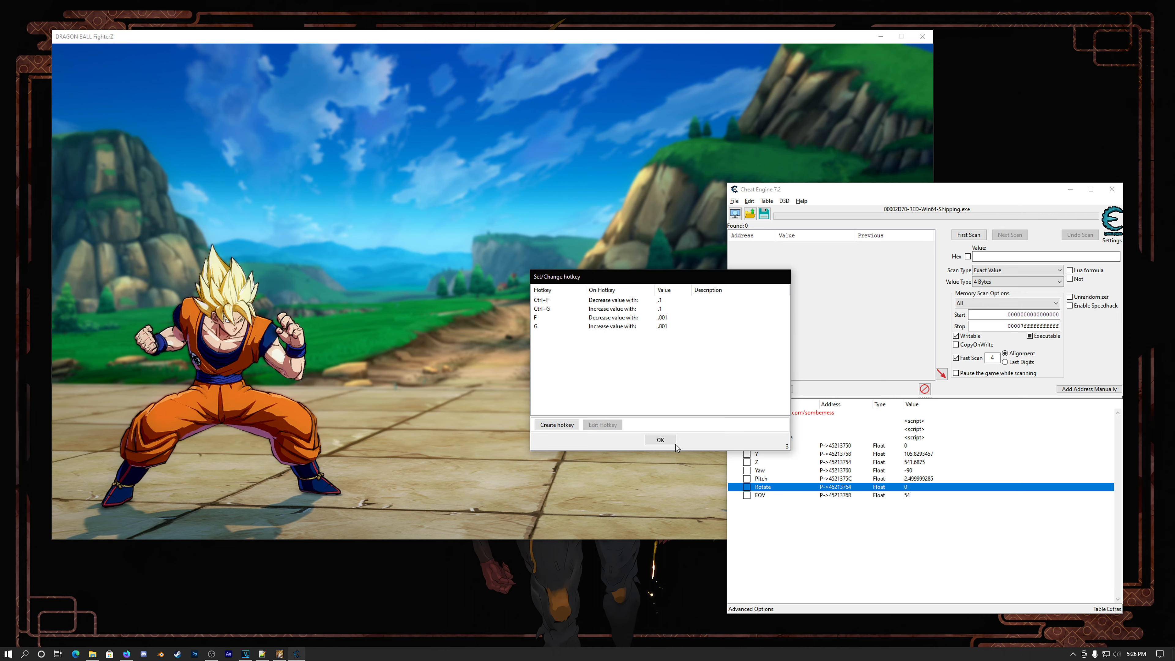
left_click(660, 440)
left_click(908, 495)
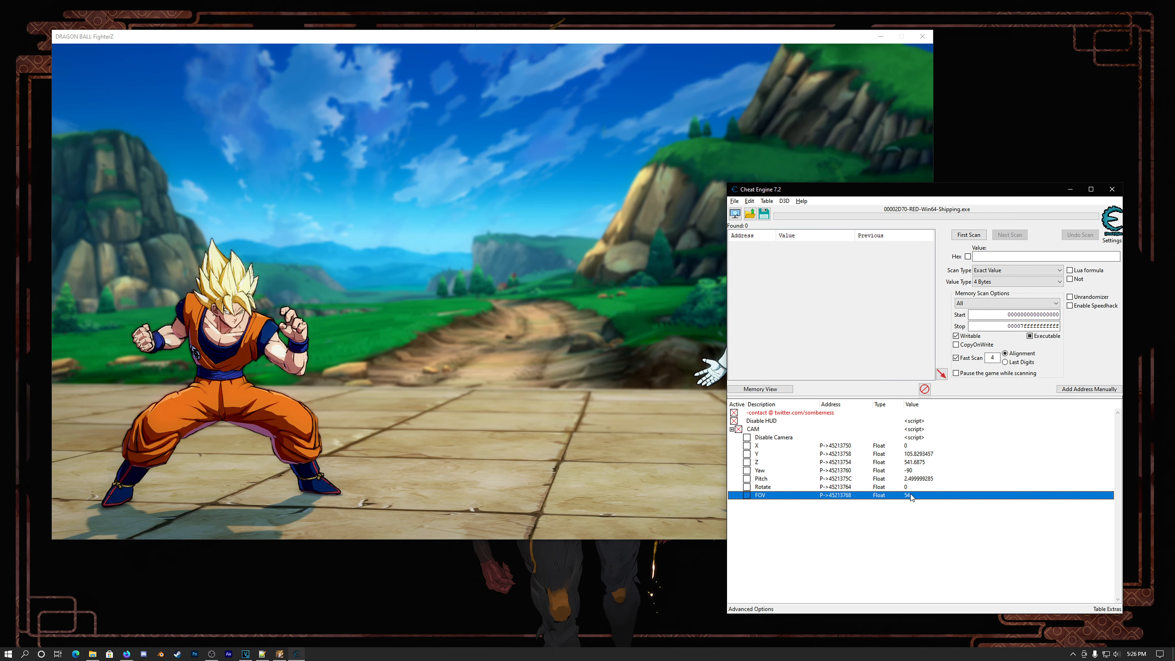
right_click(908, 495)
left_click(949, 329)
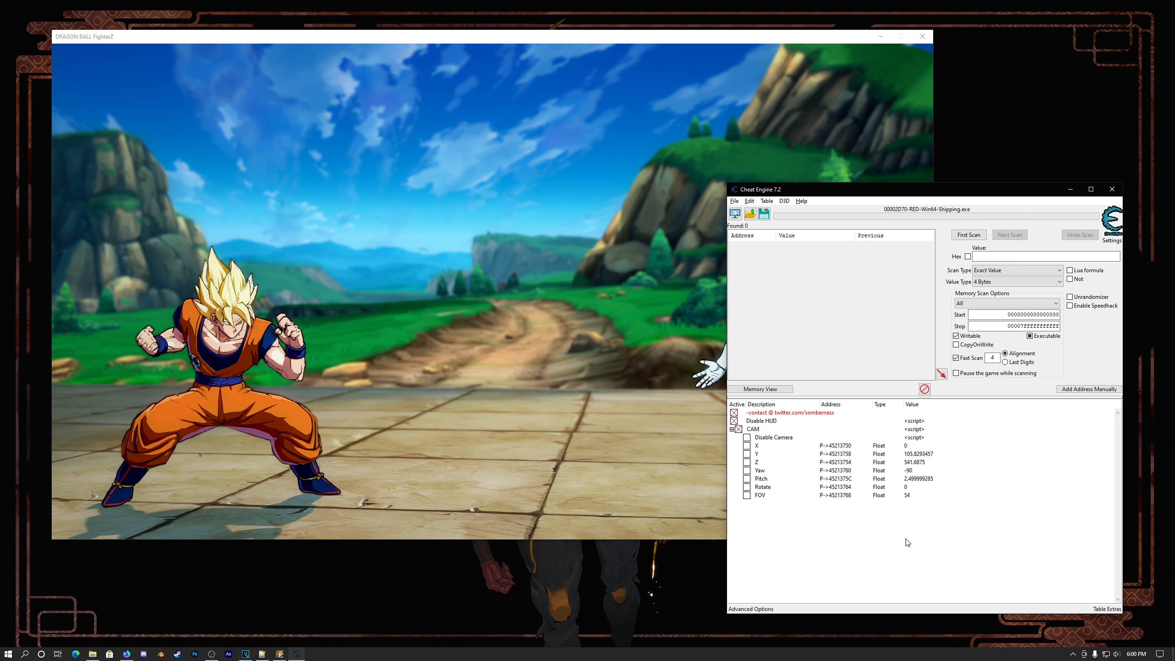
Step: Compare the step values of the hotkeys assigned to the camera's X and Pitch values
right_click(919, 446)
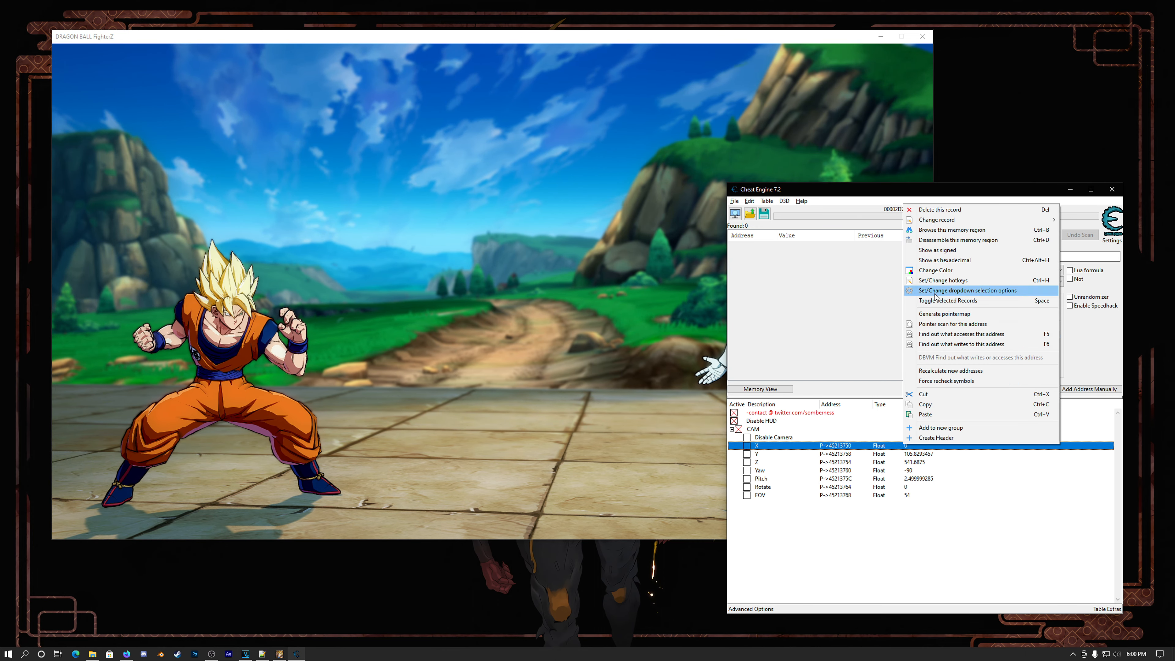
left_click(931, 281)
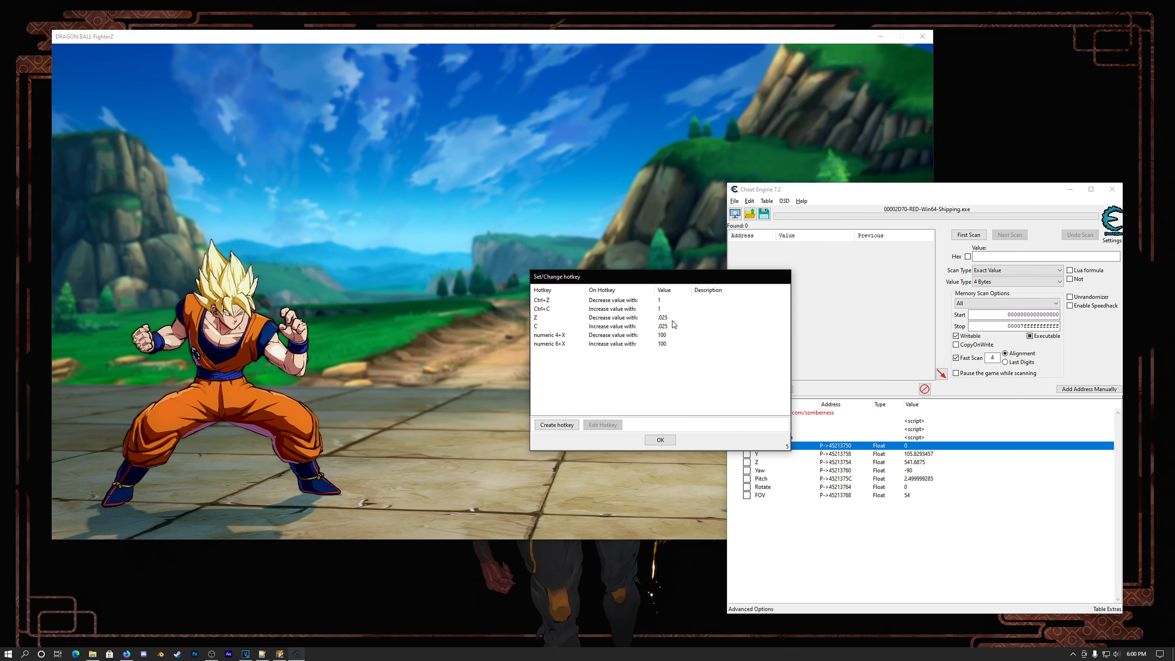
left_click(660, 440)
left_click(916, 478)
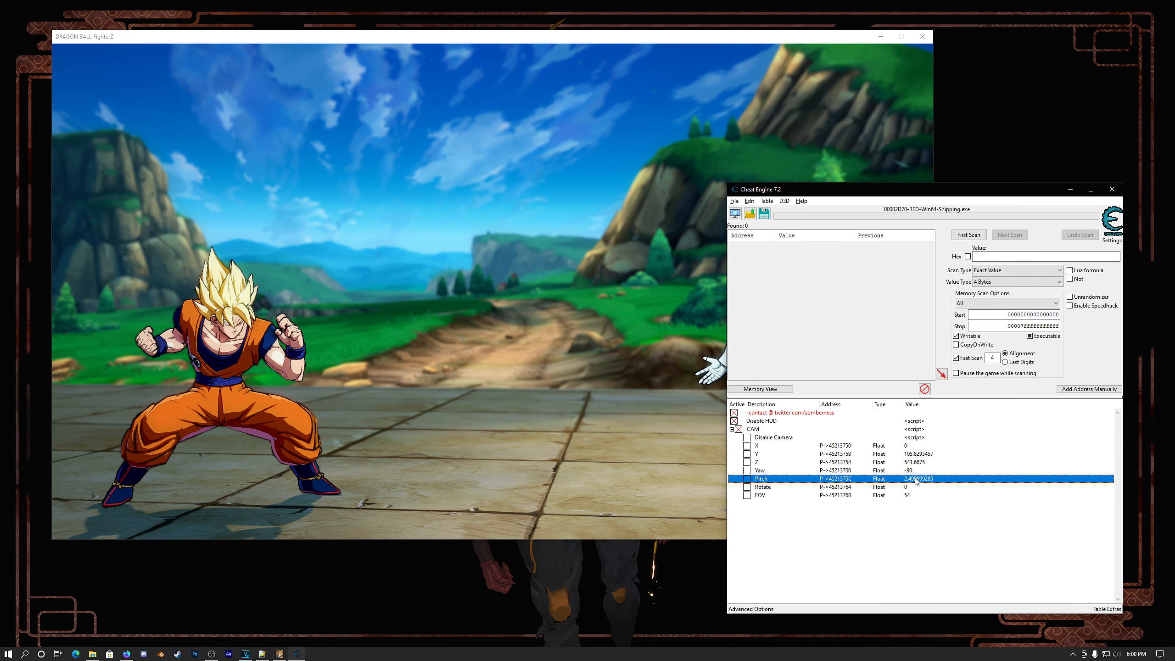
right_click(916, 479)
left_click(948, 313)
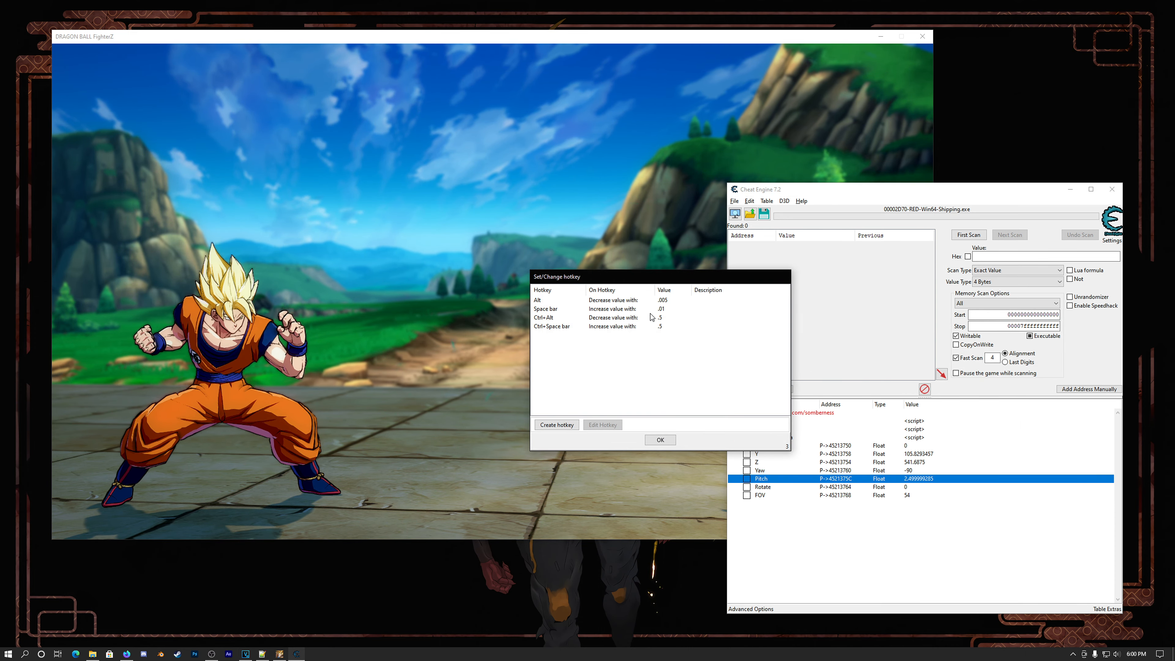
left_click(660, 440)
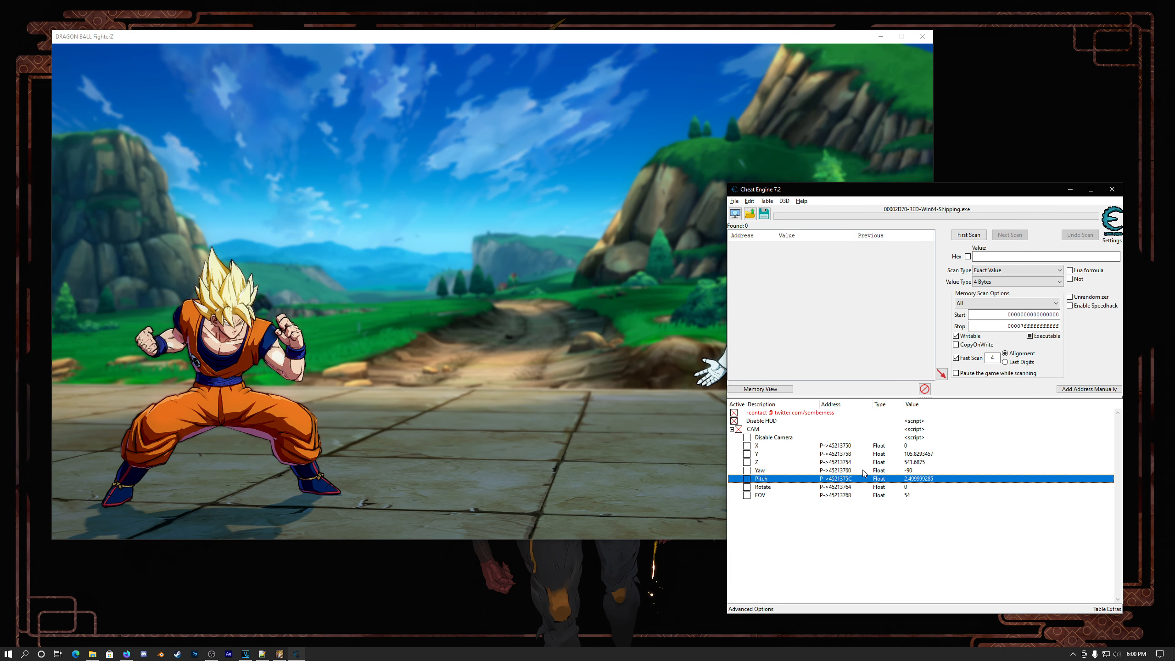
left_click(870, 527)
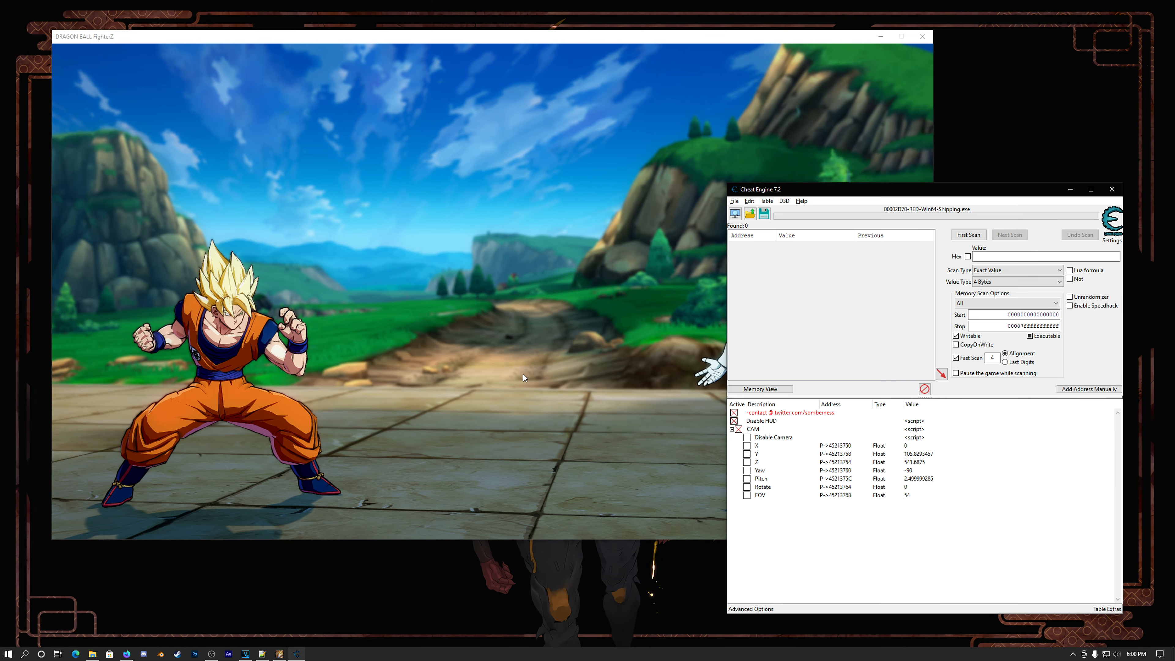
Step: Test the free camera by activating Disable Camera and moving the game view to Goku's side, and deactivate the script in Cheat Engine
left_click(747, 437)
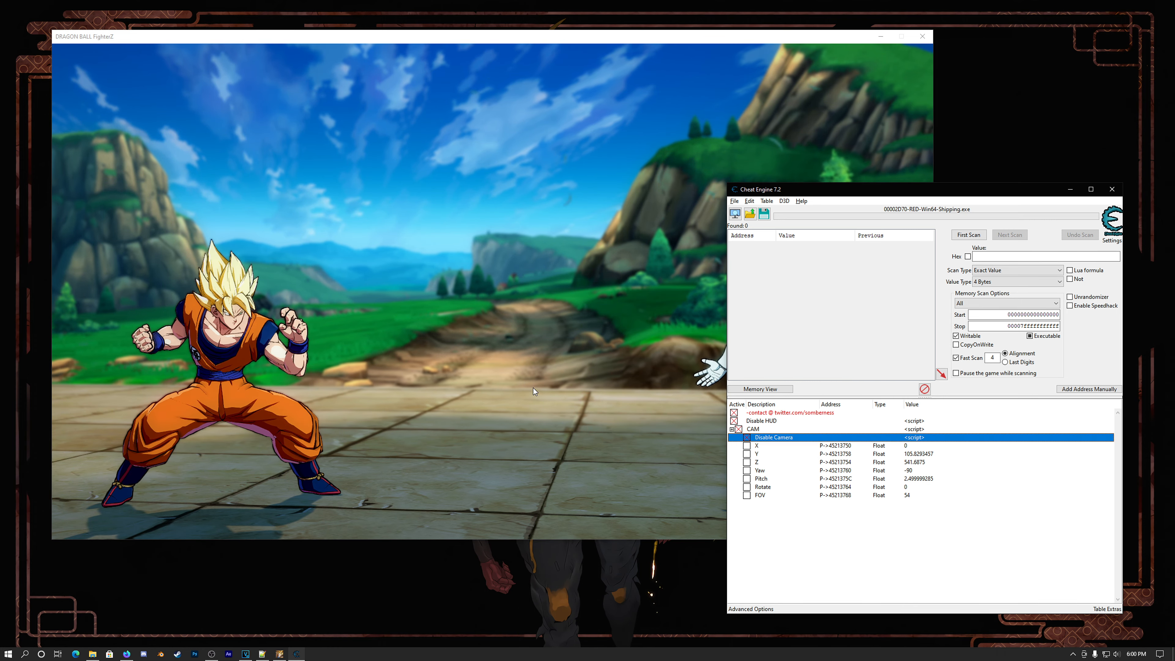
left_click(689, 440)
key("Left")
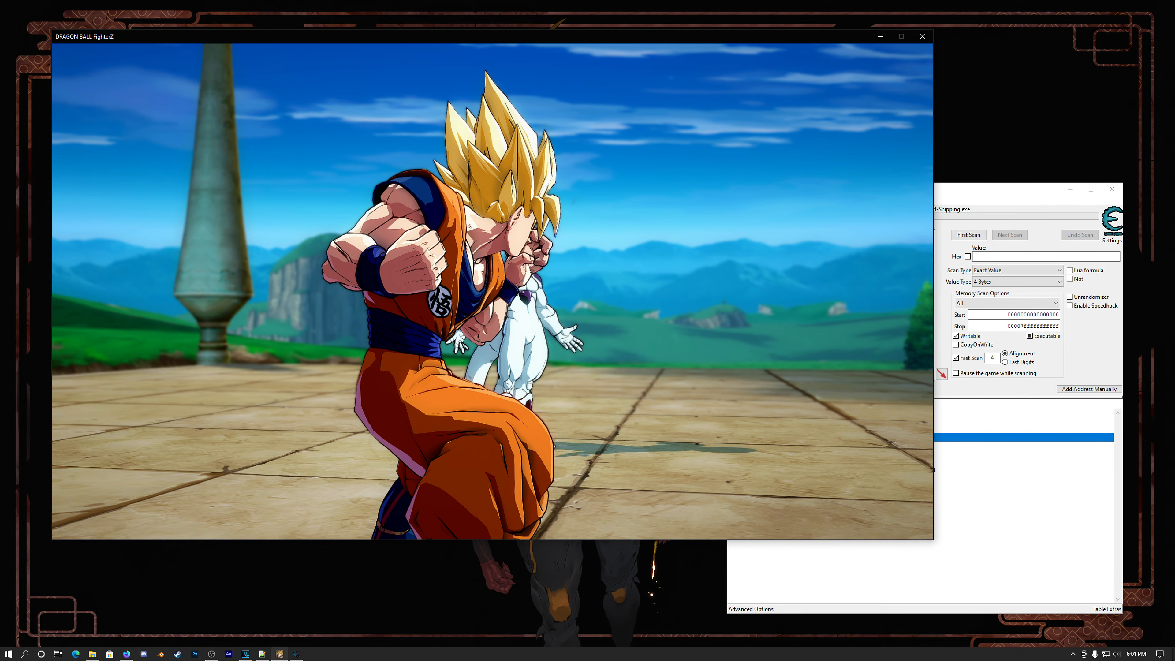
key("super")
left_click(982, 553)
left_click(747, 438)
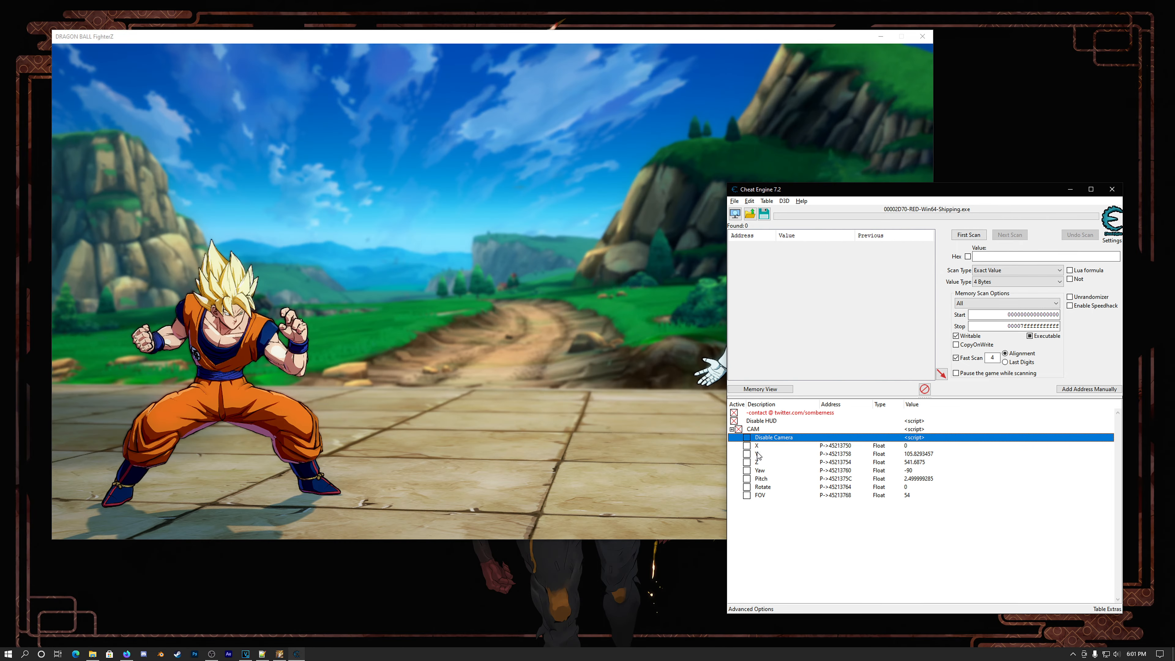
Step: Try a closer frontal framing of Goku in the game with the camera hotkeys, and deactivate Disable Camera in Cheat Engine
left_click(685, 442)
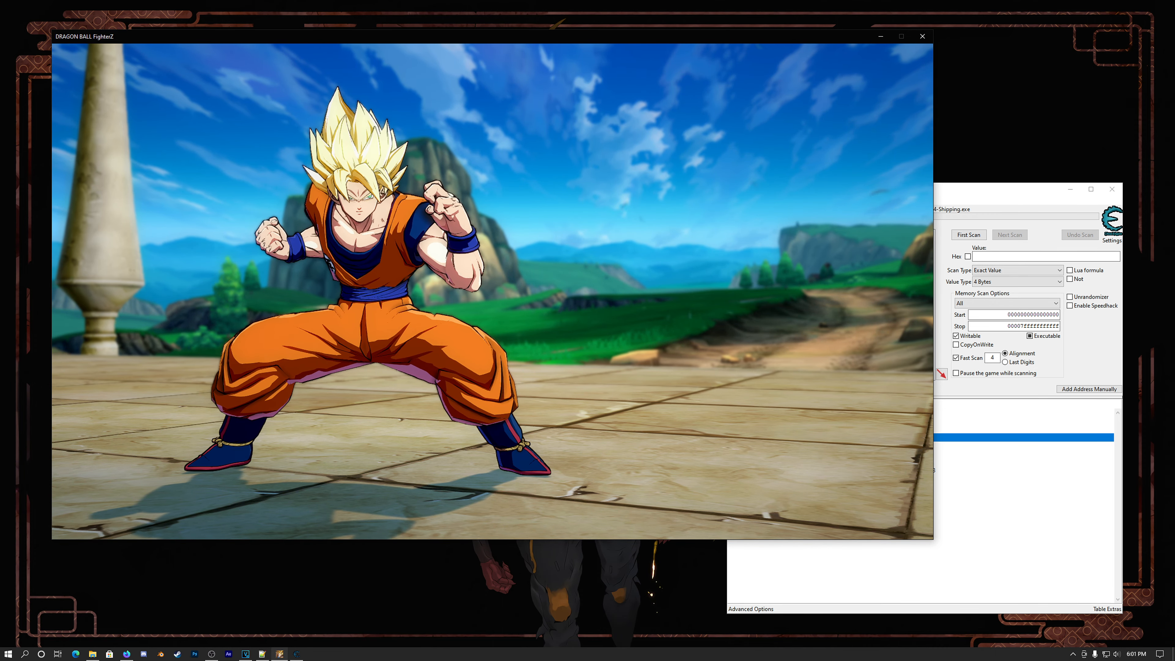
key("alt+Tab")
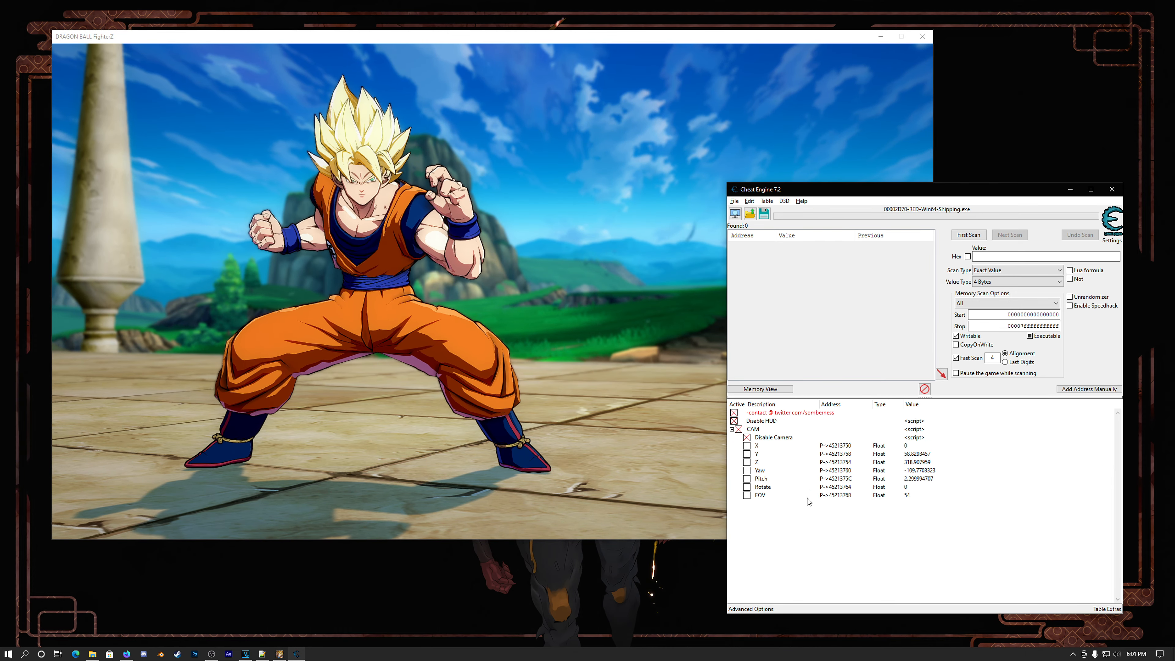
left_click(747, 437)
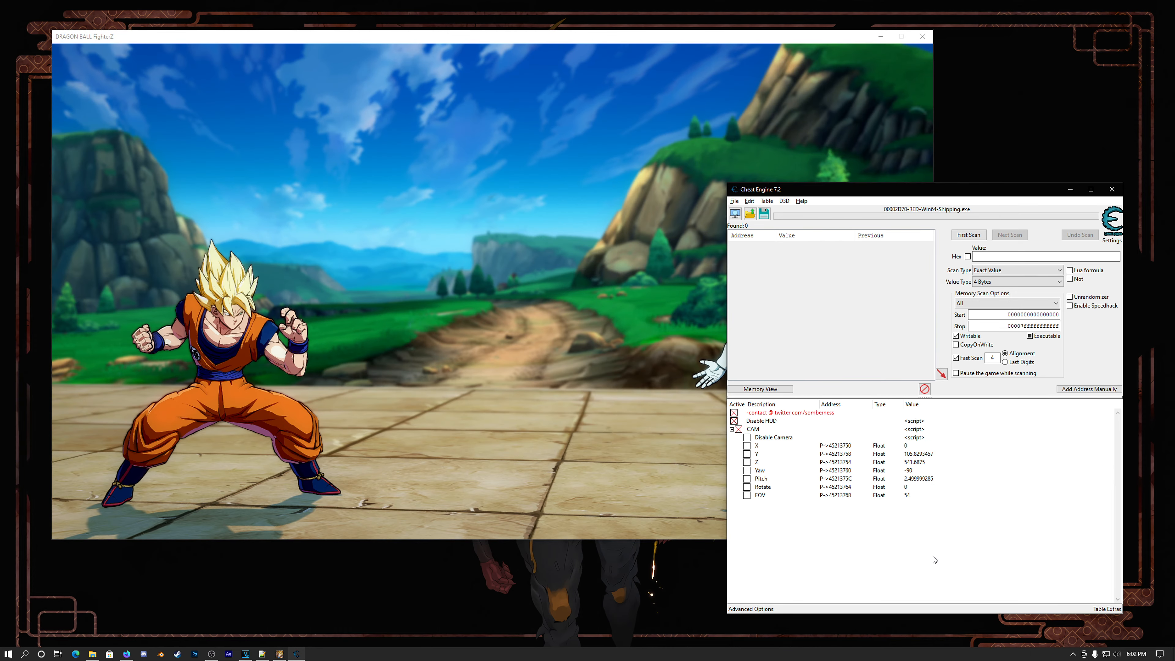